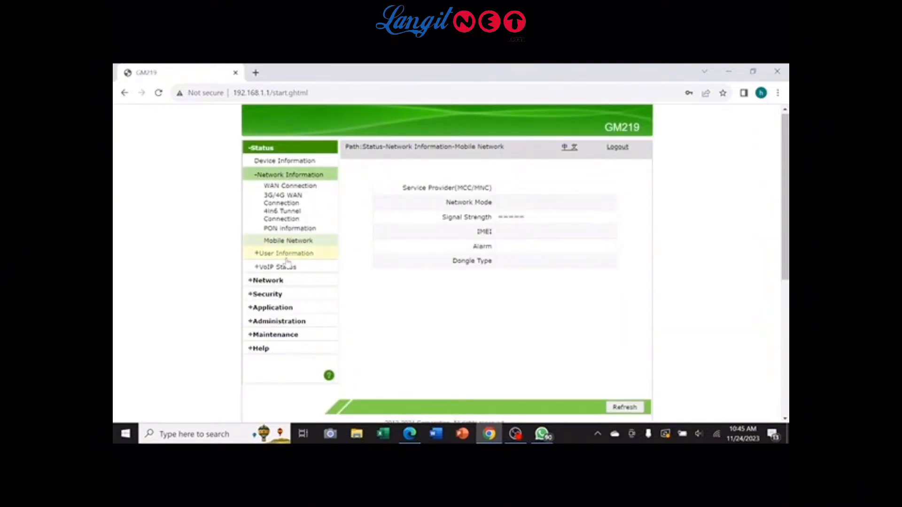
- Review the User Information status pages for WLAN Radio2.4G and for all the Ethernet LAN ports
{"action": "left_click", "coordinate": [287, 256]}
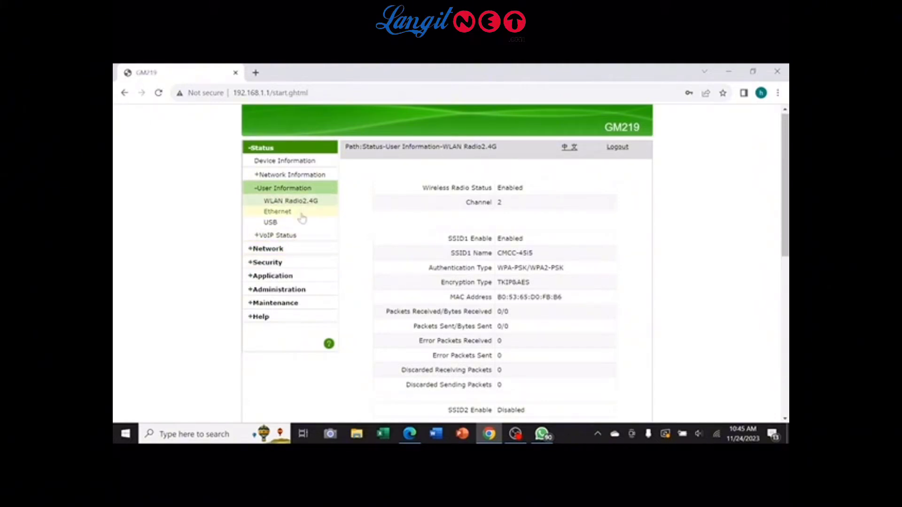
{"action": "left_click", "coordinate": [301, 215]}
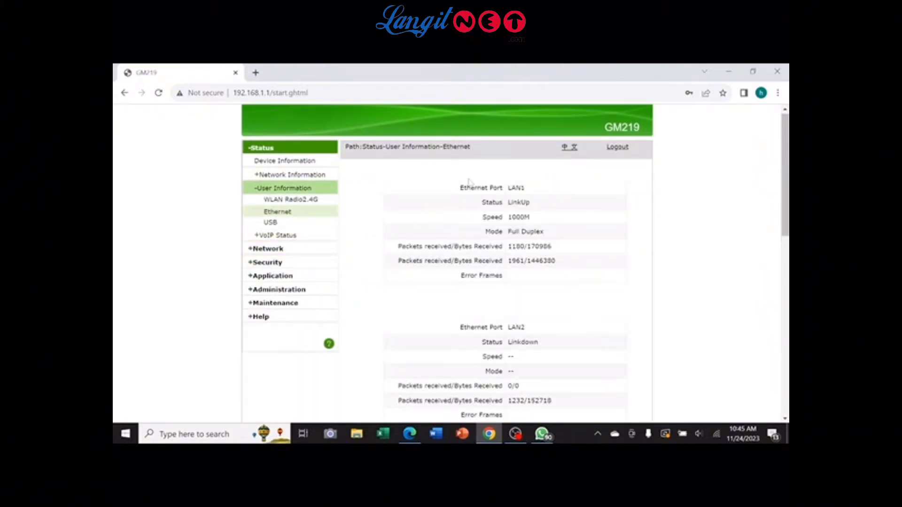
{"action": "left_click_drag", "start_coordinate": [784, 179], "coordinate": [784, 256]}
{"action": "scroll", "coordinate": [447, 263], "scroll_direction": "down", "scroll_amount": 3}
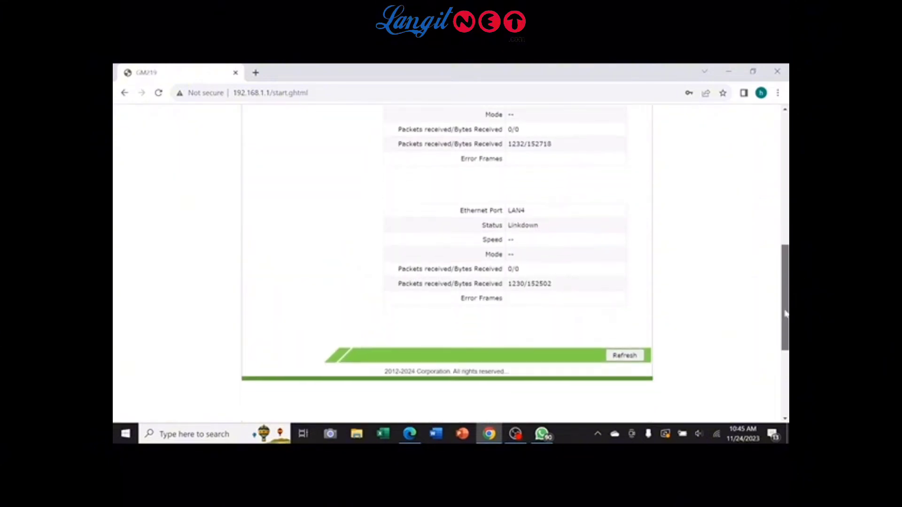
{"action": "scroll", "coordinate": [446, 263], "scroll_direction": "up", "scroll_amount": 8}
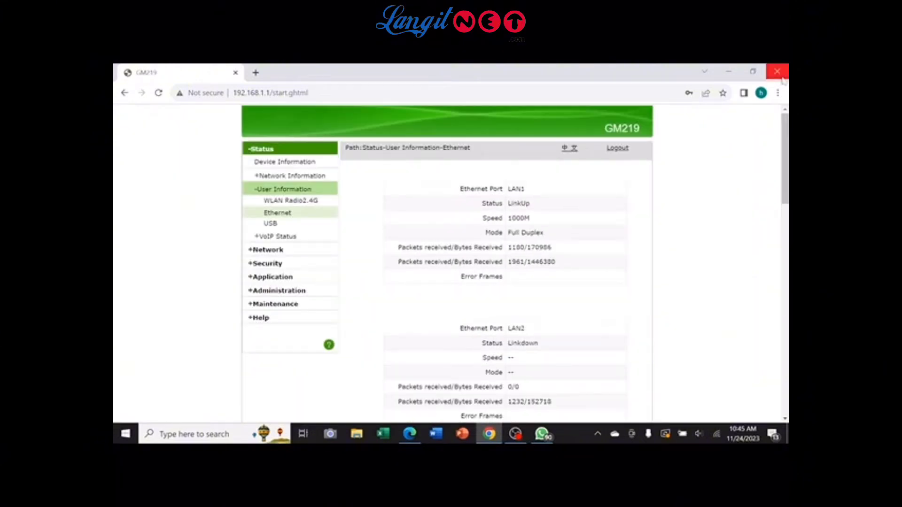
{"action": "scroll", "coordinate": [447, 263], "scroll_direction": "down", "scroll_amount": 5}
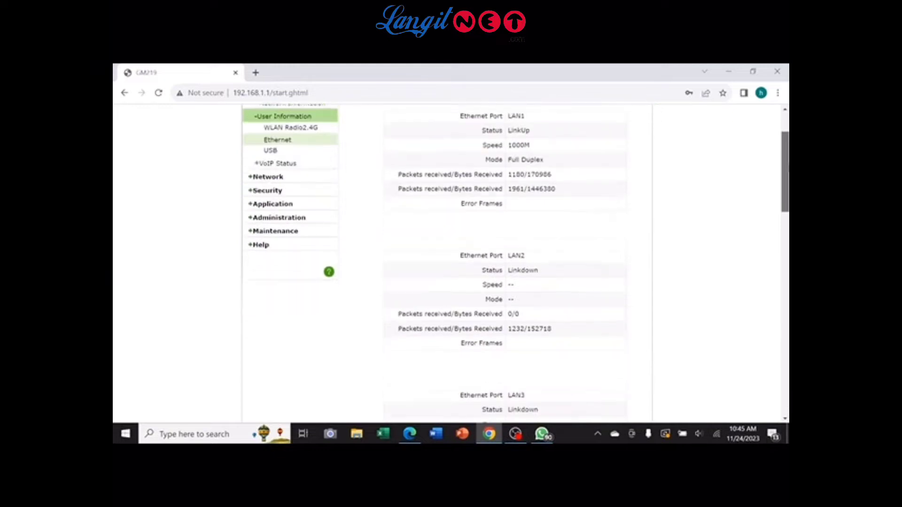
{"action": "scroll", "coordinate": [447, 263], "scroll_direction": "up", "scroll_amount": 8}
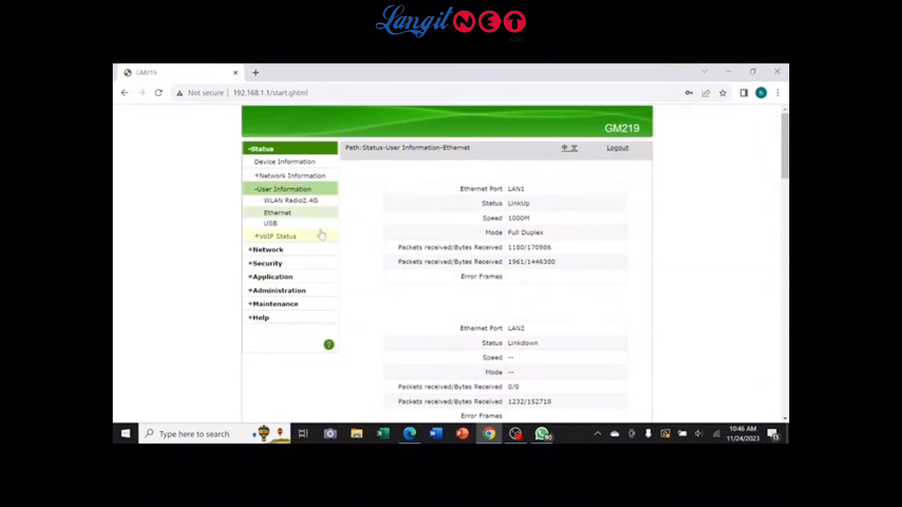
- Check the USB status page, then the VoIP register status and SIP account pages
{"action": "left_click", "coordinate": [308, 226]}
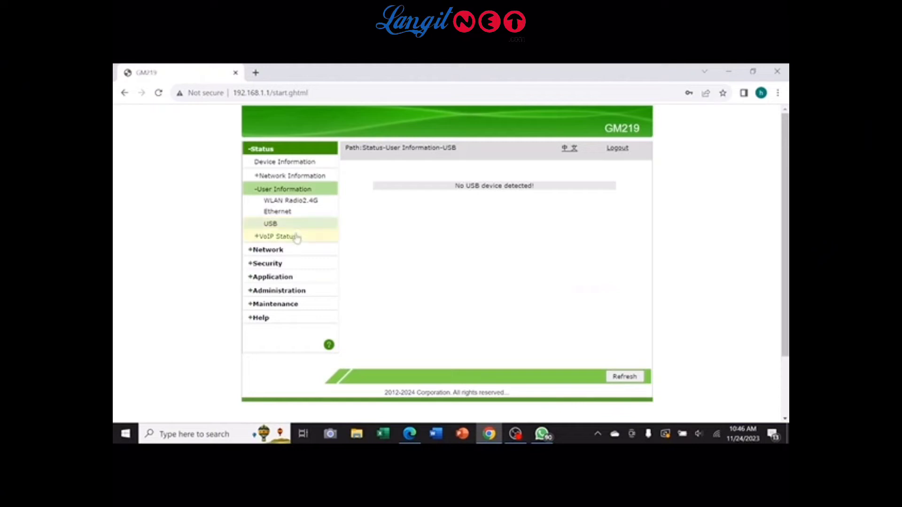
{"action": "left_click", "coordinate": [297, 236]}
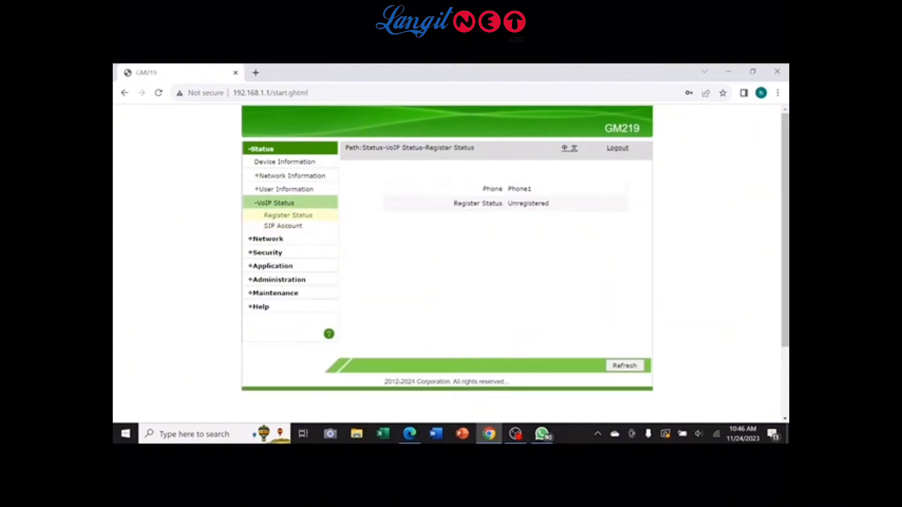
{"action": "left_click", "coordinate": [298, 229]}
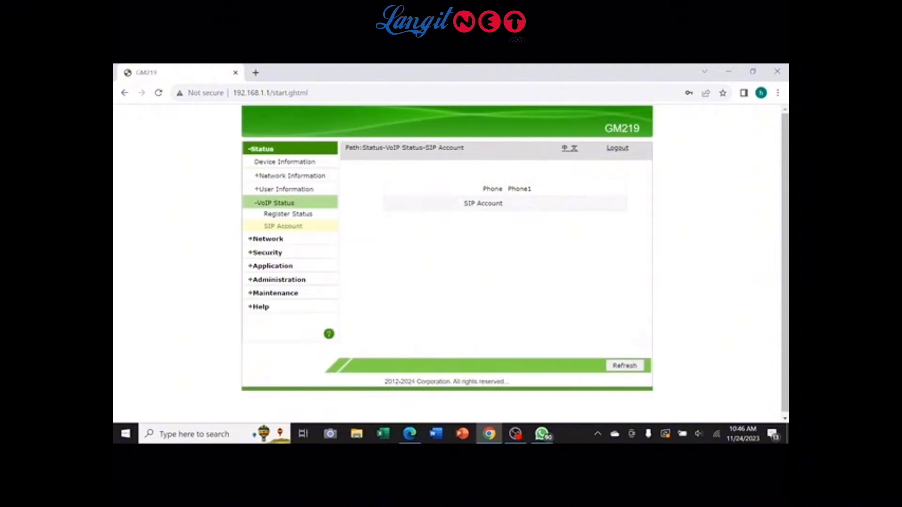
- Open the Network WAN Connection settings and inspect the available connection name and service list options
{"action": "left_click", "coordinate": [291, 241]}
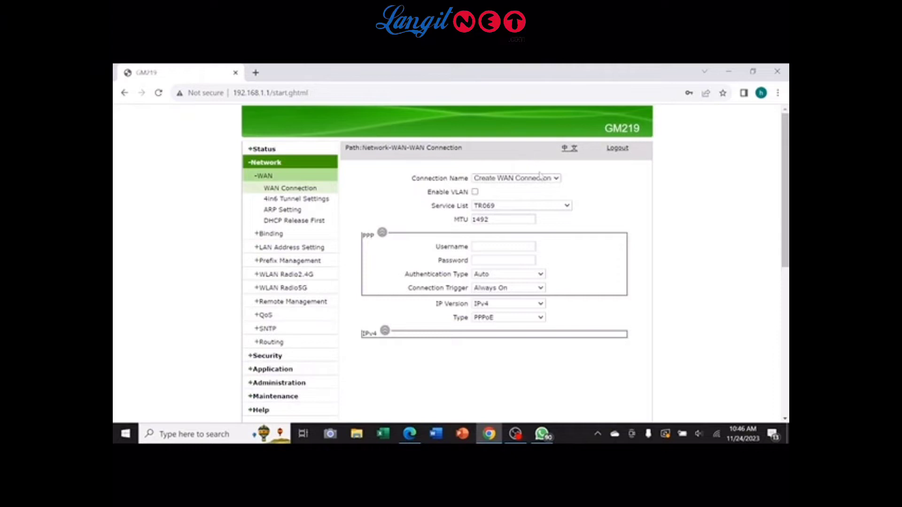
{"action": "left_click", "coordinate": [557, 179]}
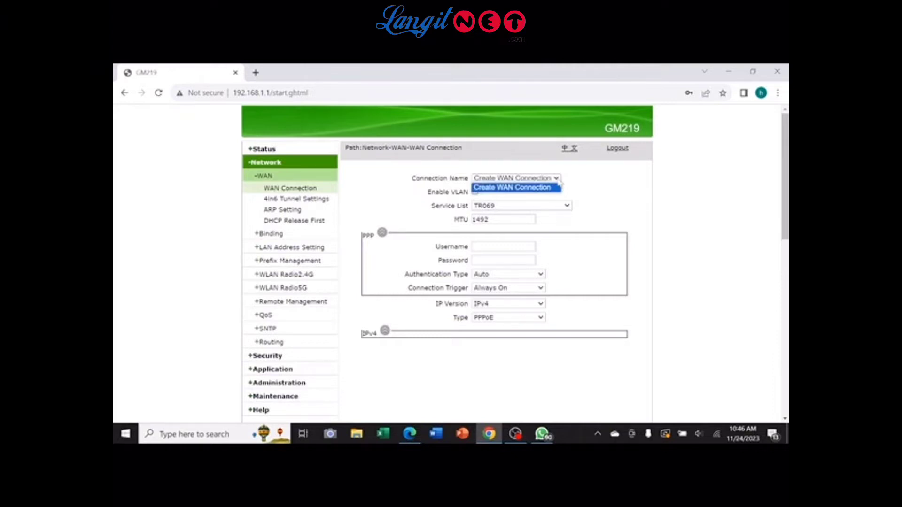
{"action": "left_click", "coordinate": [559, 183]}
{"action": "left_click", "coordinate": [567, 206]}
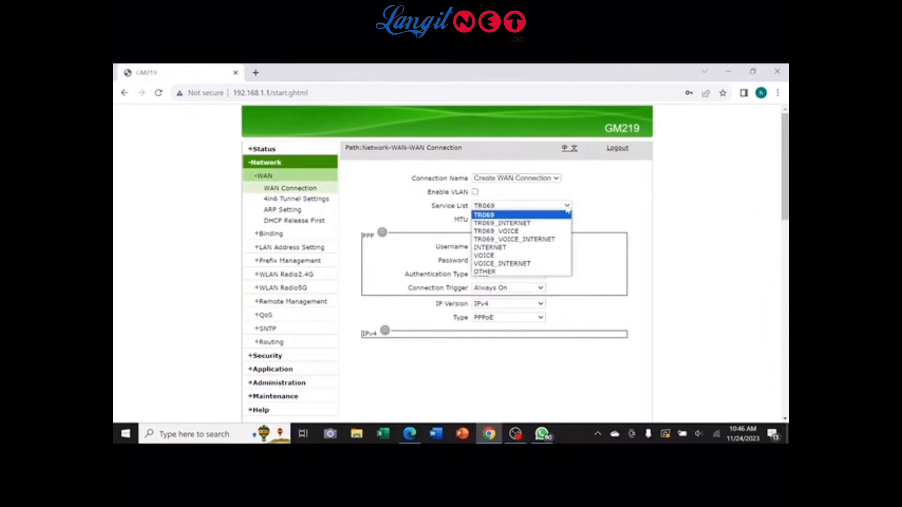
{"action": "left_click", "coordinate": [617, 200]}
- Inspect the WAN connection's choices for authentication type, connection trigger, IP version and connection type without changing them
{"action": "left_click", "coordinate": [542, 276]}
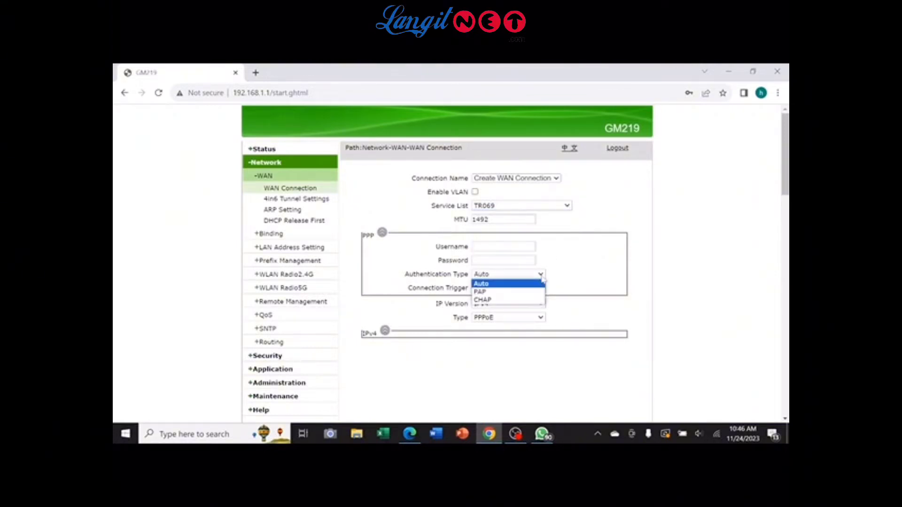
{"action": "left_click", "coordinate": [558, 283]}
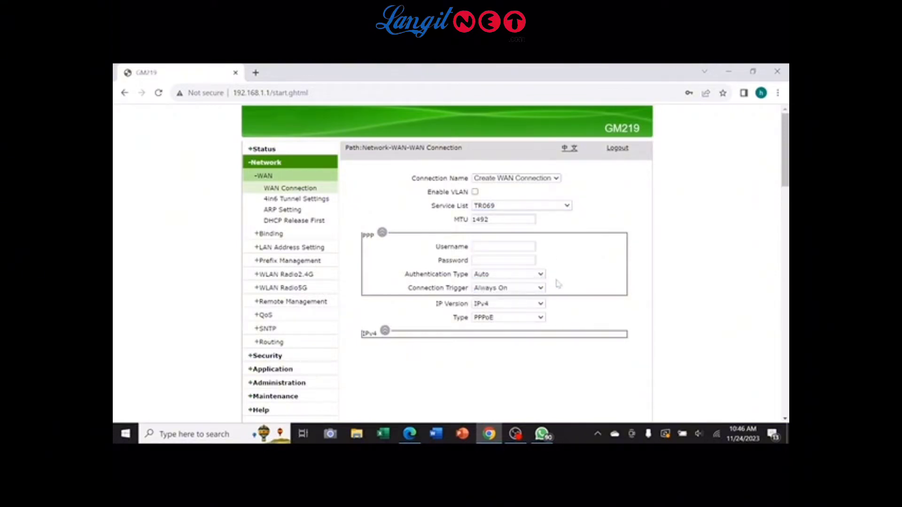
{"action": "left_click", "coordinate": [539, 289]}
{"action": "left_click", "coordinate": [559, 287]}
{"action": "left_click", "coordinate": [540, 305]}
{"action": "left_click", "coordinate": [570, 319]}
{"action": "left_click", "coordinate": [541, 319]}
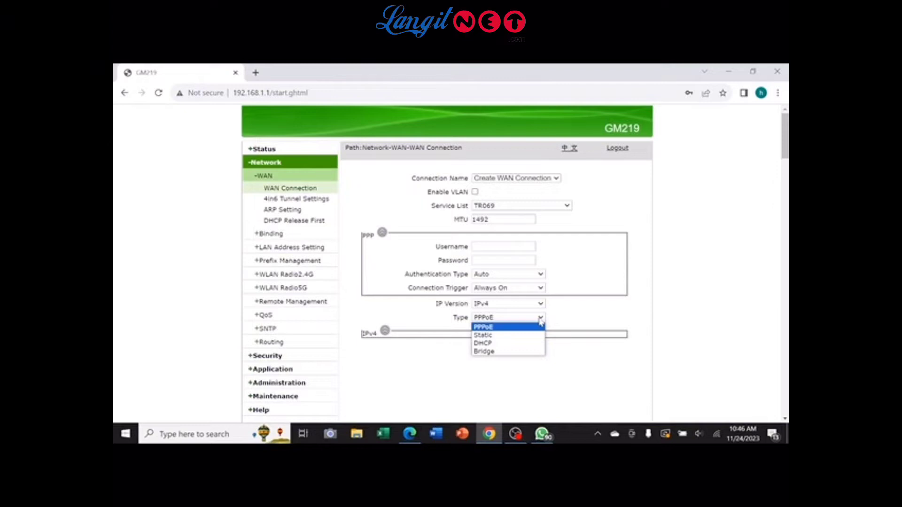
{"action": "left_click", "coordinate": [411, 359]}
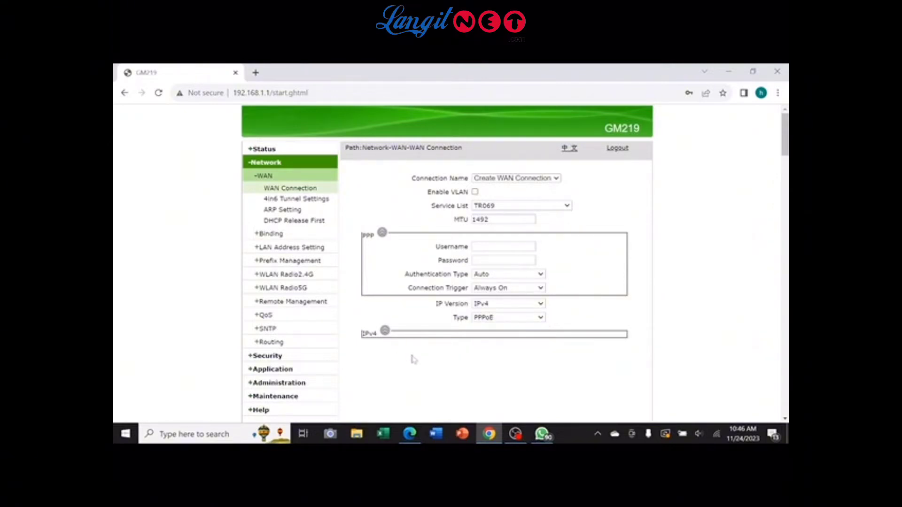
- View the WAN 4in6 Tunnel Settings and inspect the tunnel name and tunnel type options
{"action": "left_click", "coordinate": [310, 201]}
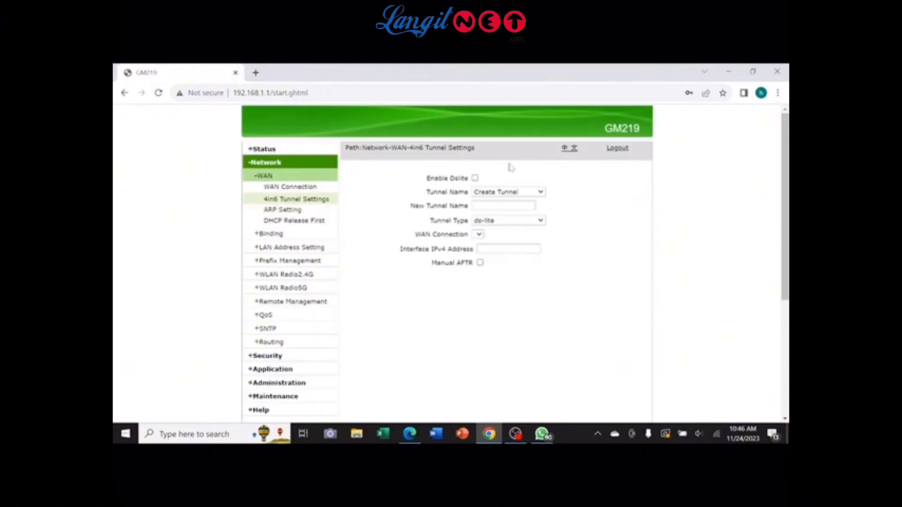
{"action": "left_click", "coordinate": [516, 192]}
{"action": "left_click", "coordinate": [516, 197]}
{"action": "left_click", "coordinate": [506, 226]}
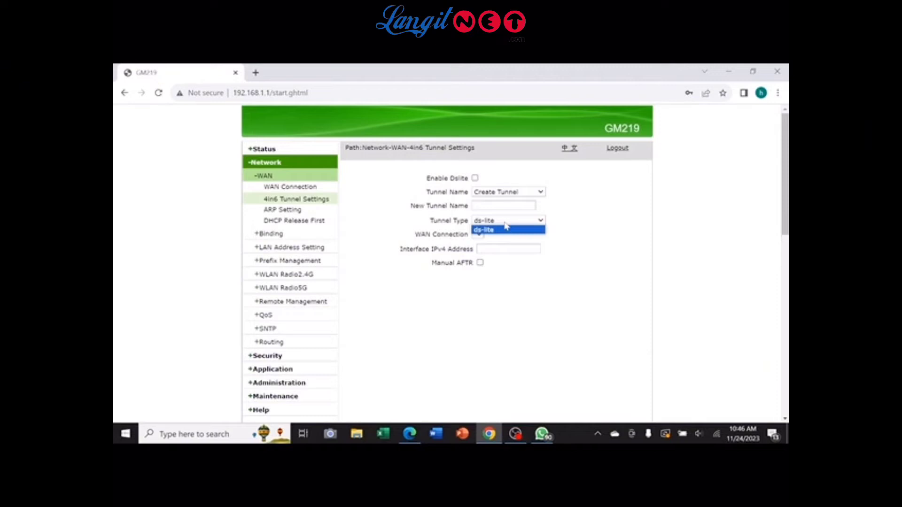
{"action": "left_click", "coordinate": [574, 210]}
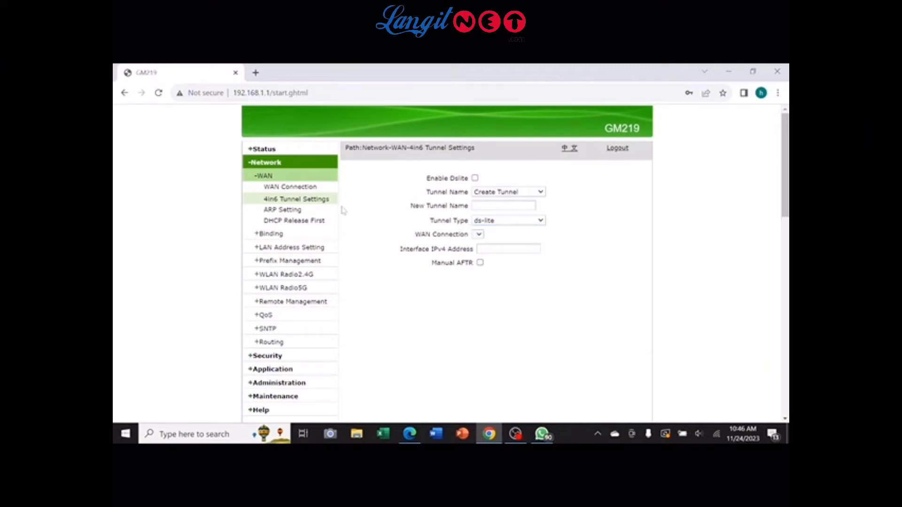
- View the WAN ARP Setting and DHCP Release First pages, followed by the port Binding Model page
{"action": "left_click", "coordinate": [323, 211]}
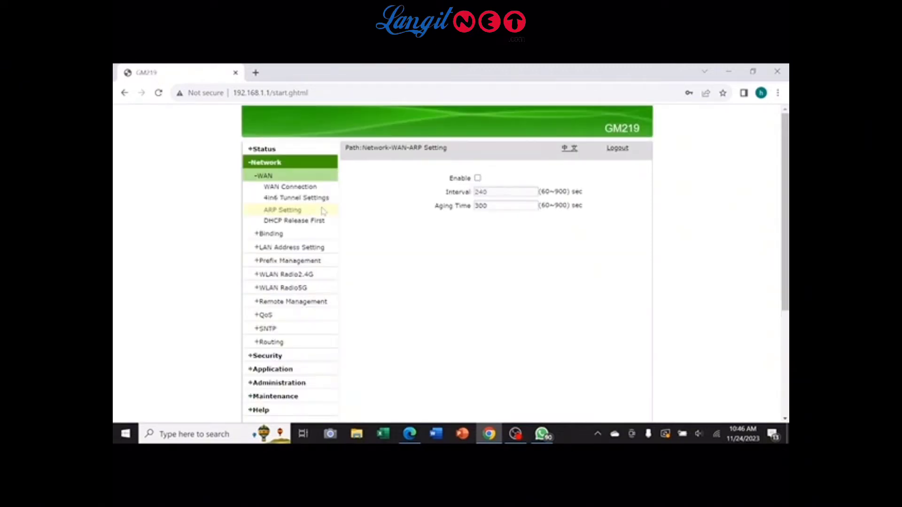
{"action": "left_click", "coordinate": [319, 224]}
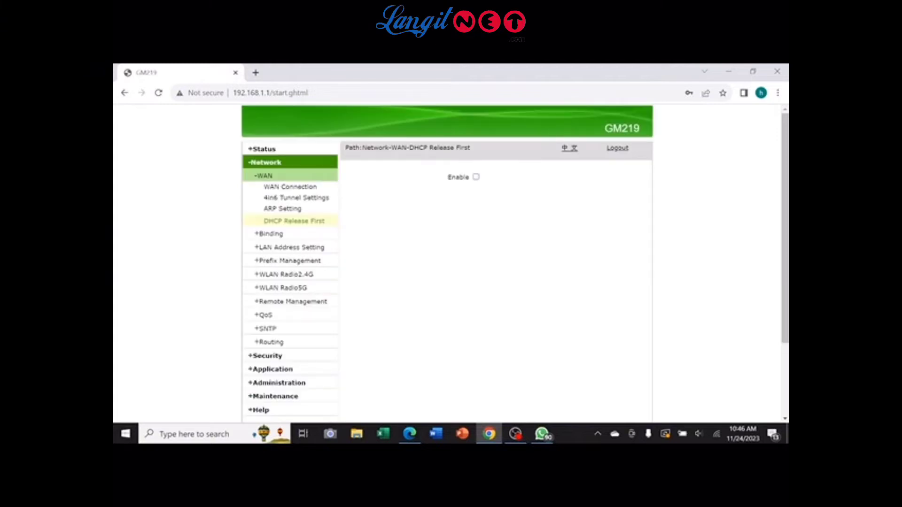
{"action": "left_click", "coordinate": [302, 237]}
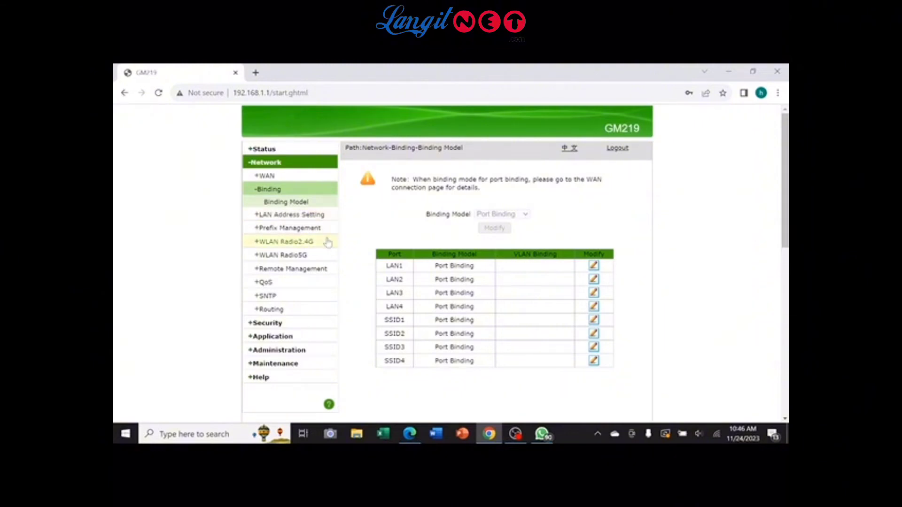
- Review the LAN Address Setting pages for DHCP Server, DHCP Binding, DHCP Conditional Serving Pool and DHCP Port Service
{"action": "left_click", "coordinate": [310, 217]}
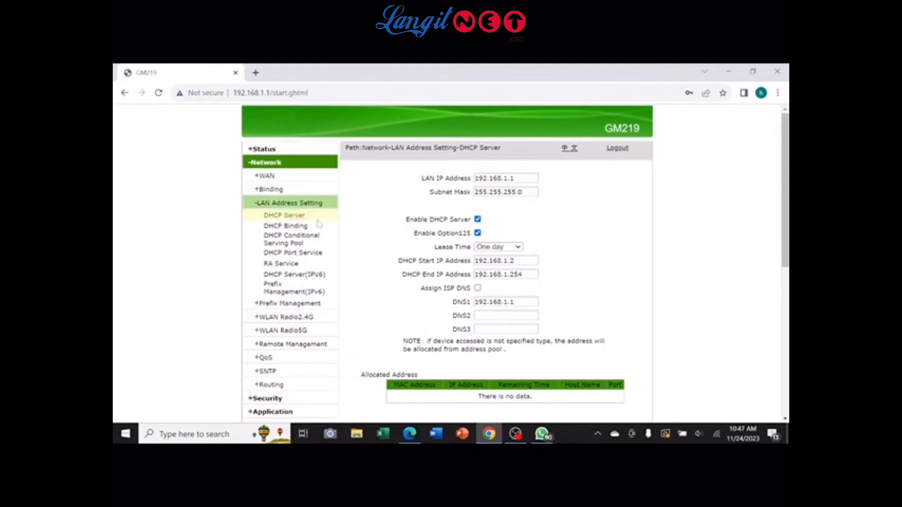
{"action": "left_click", "coordinate": [310, 227]}
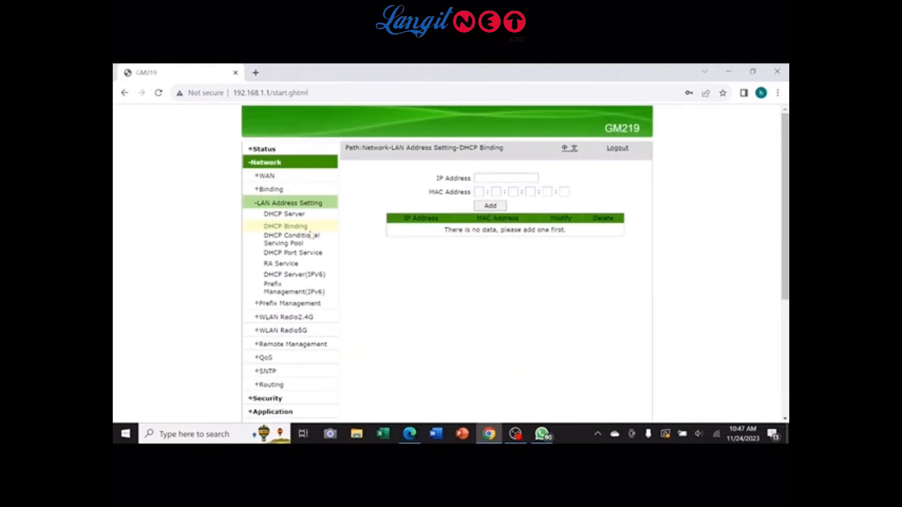
{"action": "left_click", "coordinate": [309, 243]}
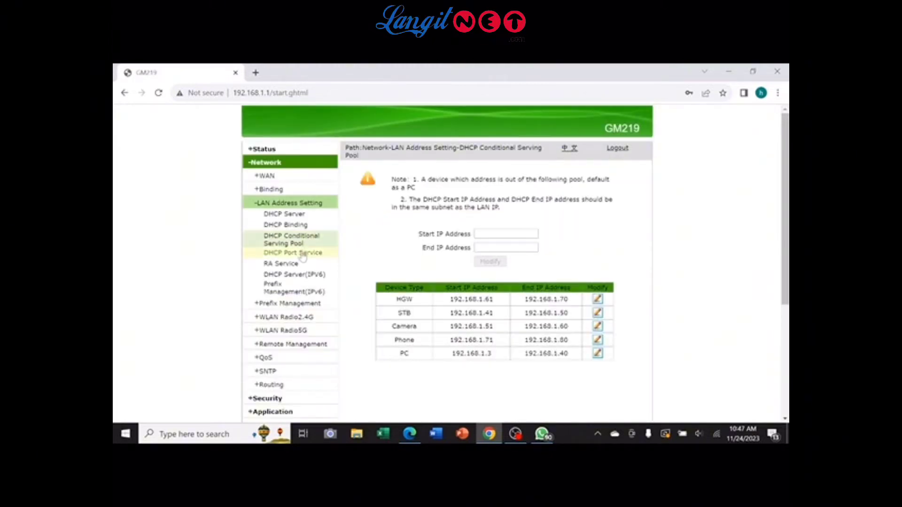
{"action": "left_click", "coordinate": [302, 256]}
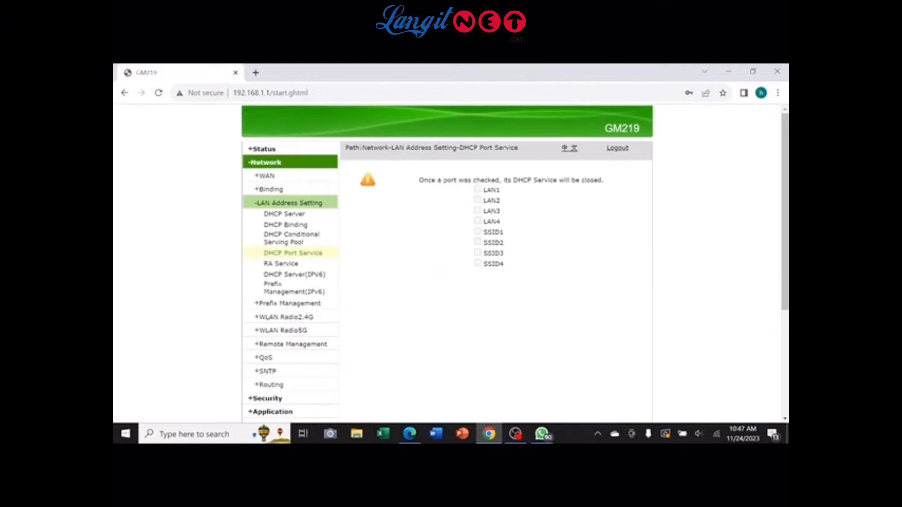
- Review the LAN pages for RA Service, DHCP Server(IPV6) and Prefix Management(IPv6), plus the separate network Prefix Management page
{"action": "left_click", "coordinate": [297, 266]}
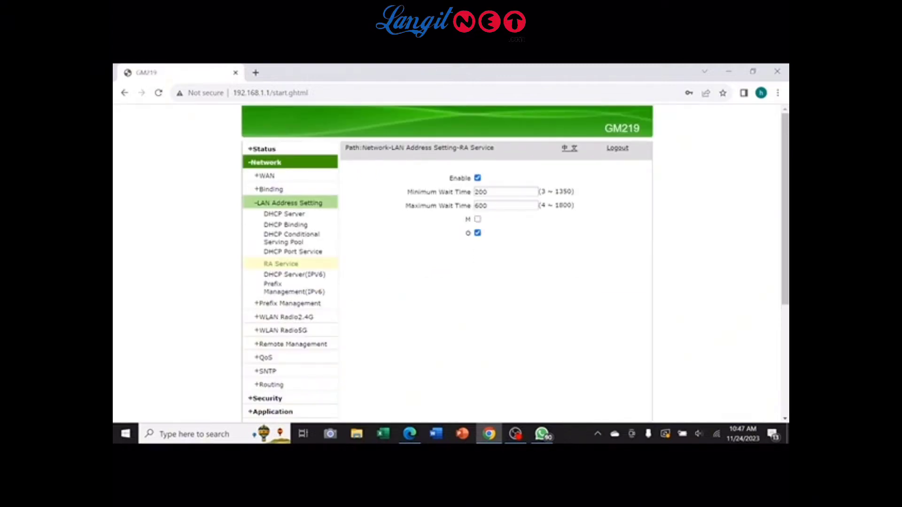
{"action": "left_click", "coordinate": [294, 274]}
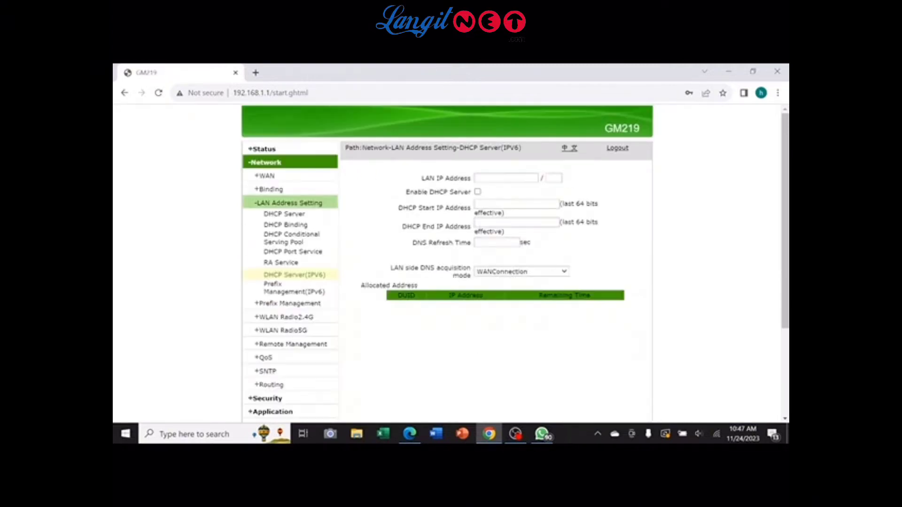
{"action": "left_click", "coordinate": [284, 292]}
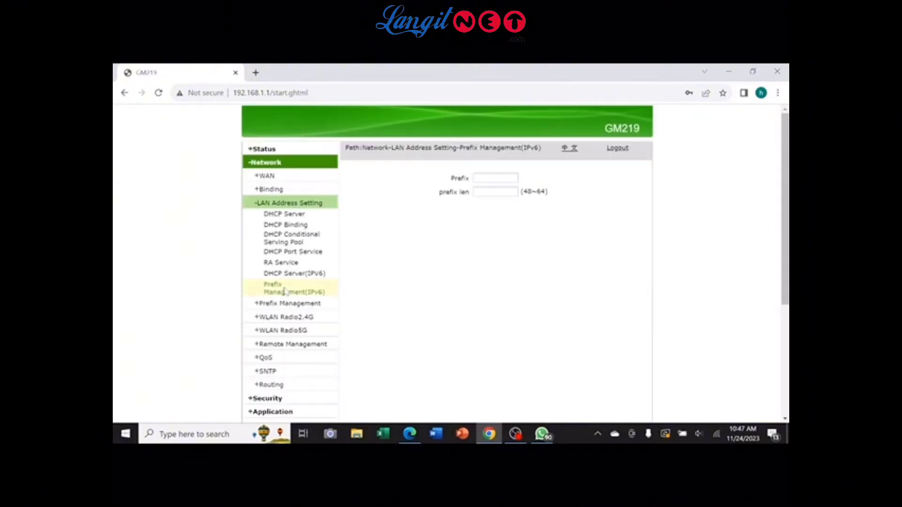
{"action": "left_click", "coordinate": [279, 304]}
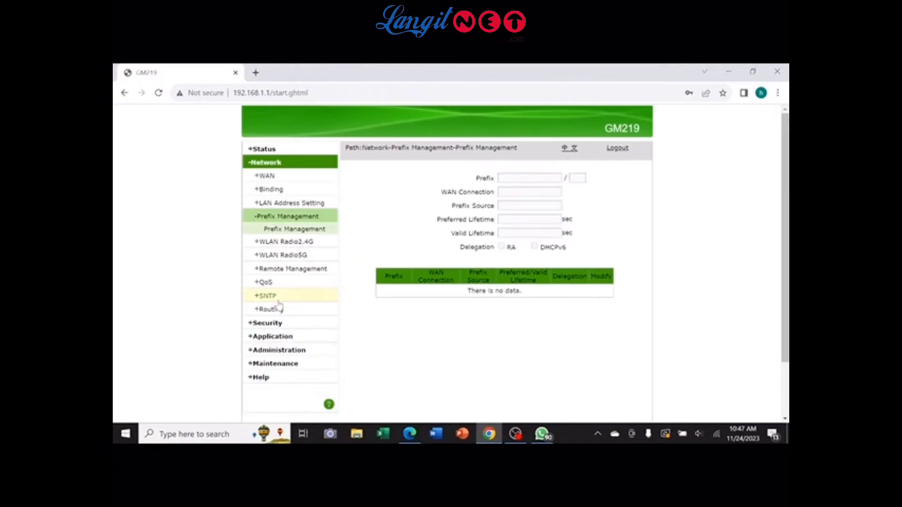
- Open the basic WLAN Radio2.4G settings and inspect the mode, country/region and band width options without changing them
{"action": "left_click", "coordinate": [311, 242]}
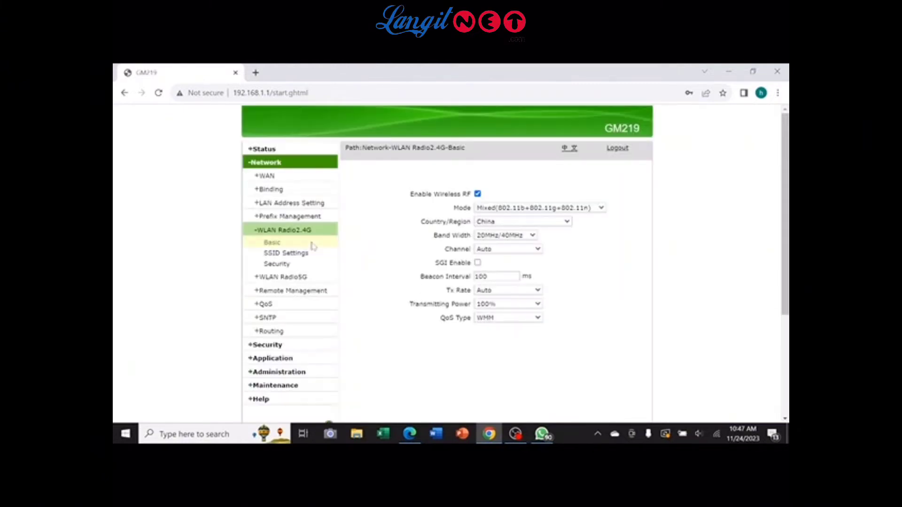
{"action": "left_click", "coordinate": [517, 208]}
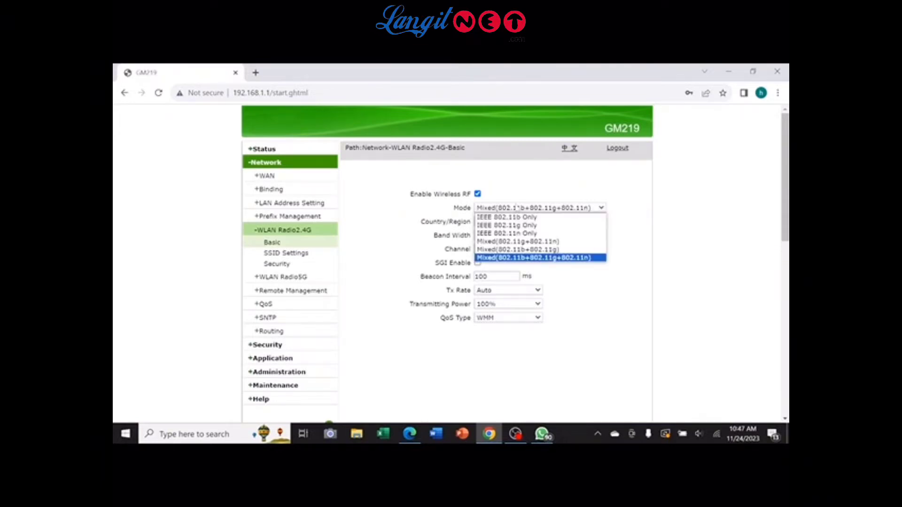
{"action": "left_click", "coordinate": [516, 208]}
{"action": "left_click", "coordinate": [515, 221]}
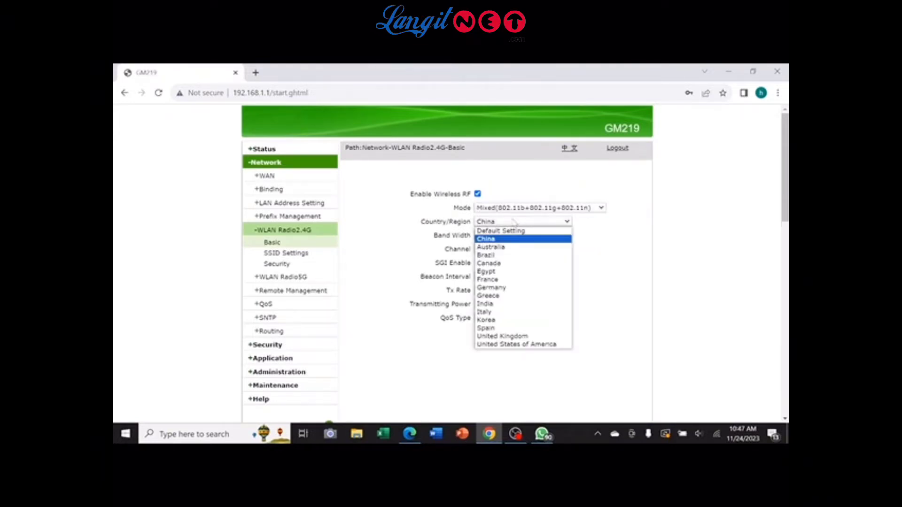
{"action": "left_click", "coordinate": [513, 221]}
{"action": "left_click", "coordinate": [506, 235]}
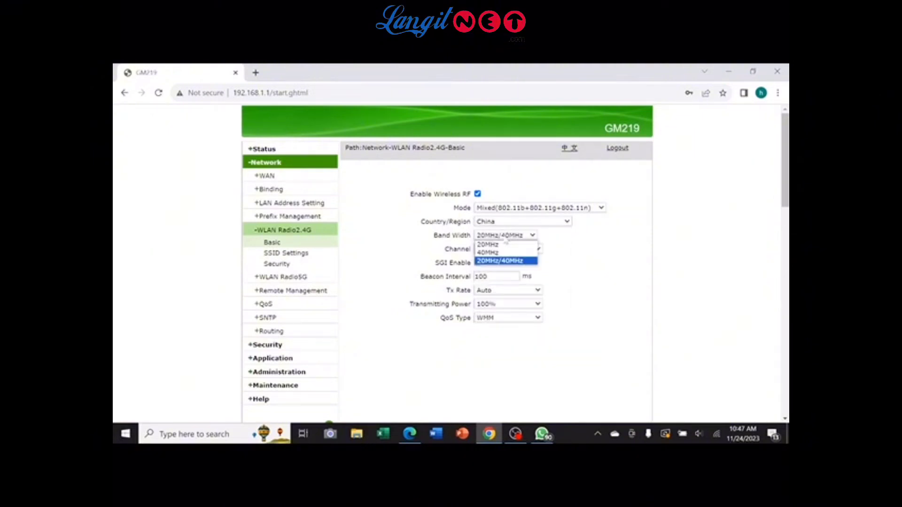
{"action": "left_click", "coordinate": [506, 237]}
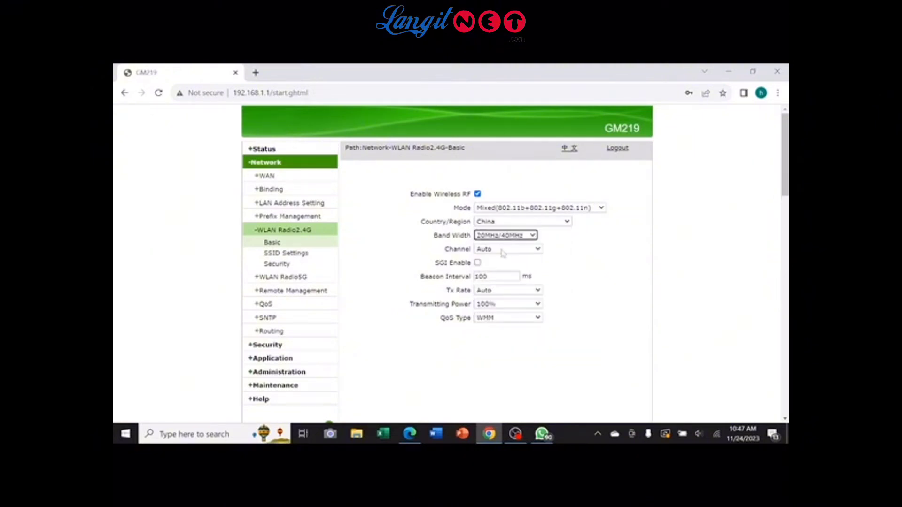
- Inspect the channel, Tx rate, transmitting power and QoS type options of the 2.4G radio without changing them
{"action": "left_click", "coordinate": [503, 250]}
{"action": "left_click", "coordinate": [502, 252]}
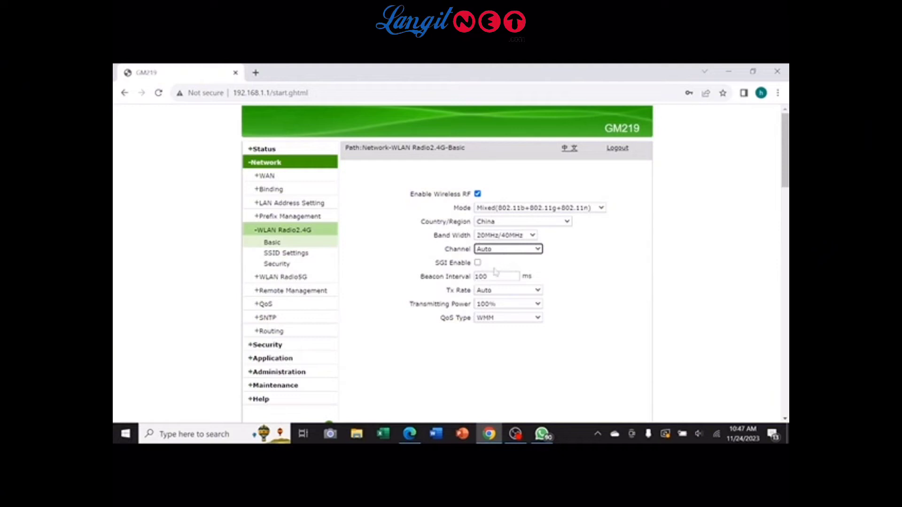
{"action": "left_click", "coordinate": [490, 292]}
{"action": "left_click", "coordinate": [491, 299]}
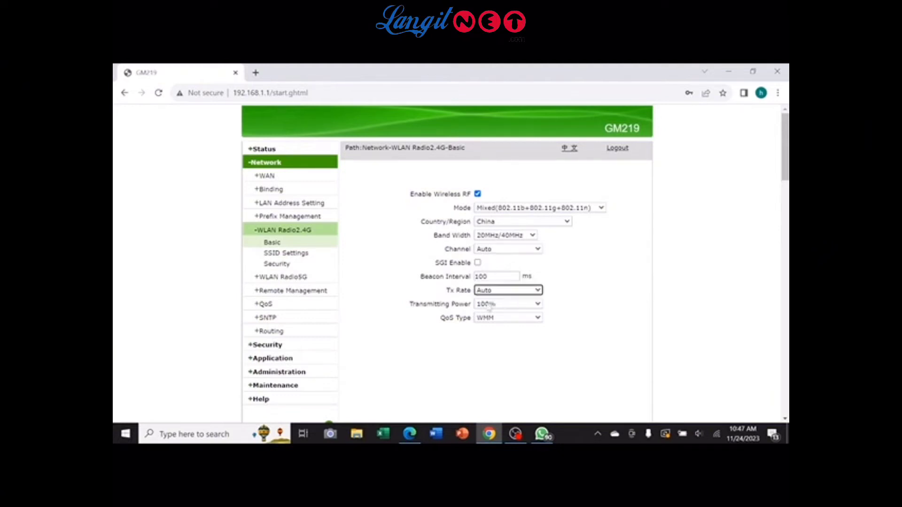
{"action": "left_click", "coordinate": [489, 306]}
{"action": "left_click", "coordinate": [489, 309]}
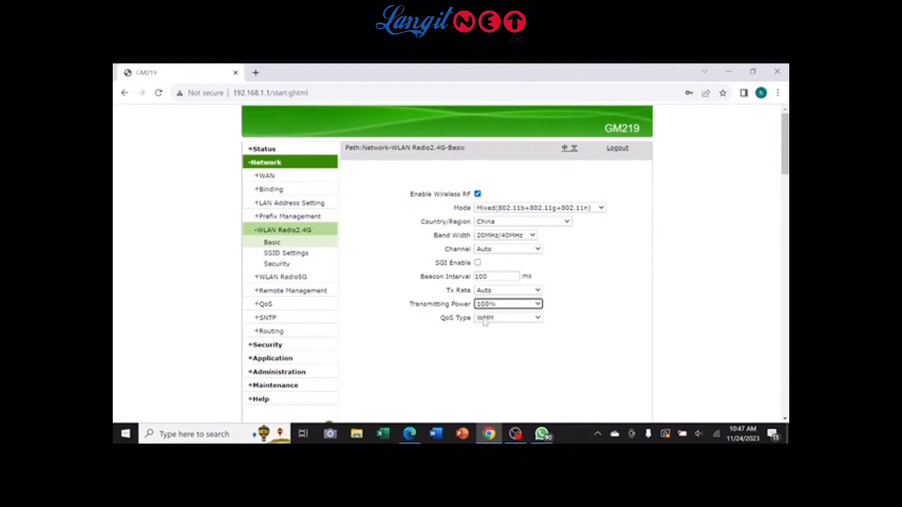
{"action": "left_click", "coordinate": [486, 321]}
{"action": "left_click", "coordinate": [485, 335]}
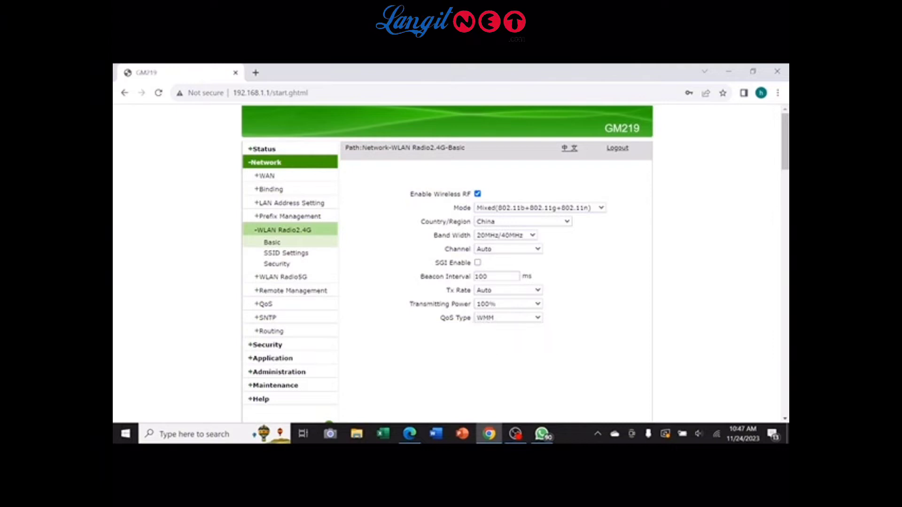
- Review the WLAN Radio2.4G SSID Settings page and inspect the available SSID choices, keeping SSID1
{"action": "left_click", "coordinate": [323, 257]}
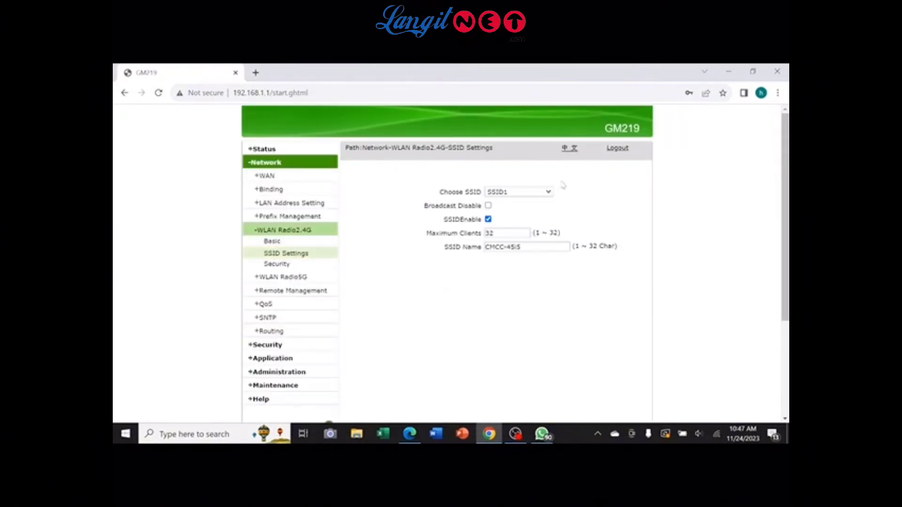
{"action": "left_click", "coordinate": [546, 196]}
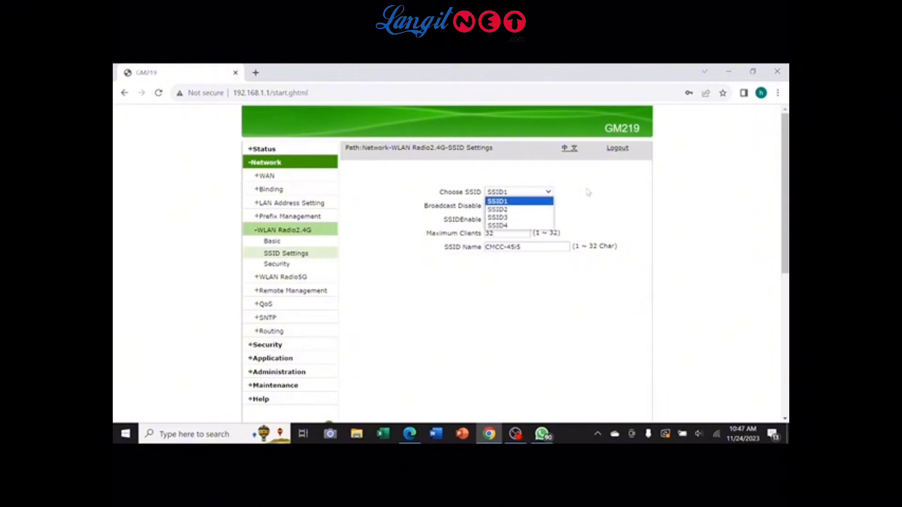
{"action": "left_click", "coordinate": [589, 192]}
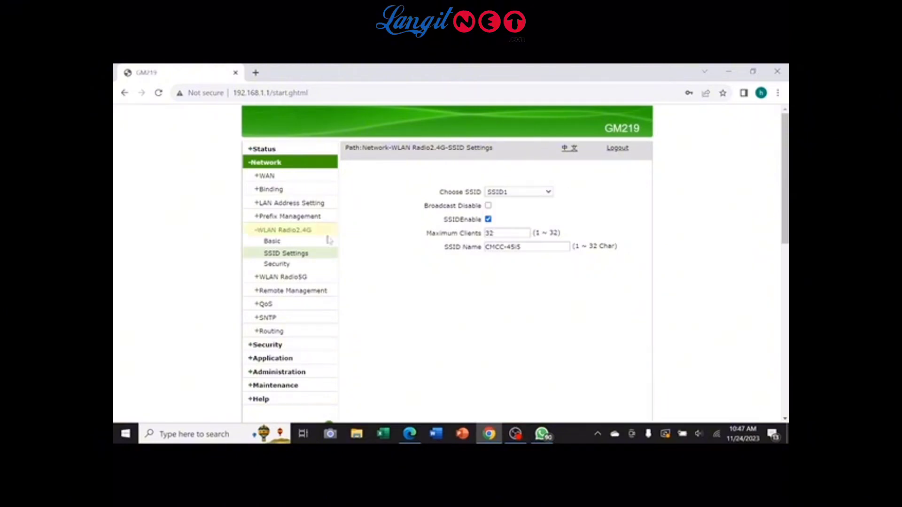
- Review the WLAN Radio2.4G Security page, inspecting the SSID and authentication type options without changing them
{"action": "left_click", "coordinate": [308, 266]}
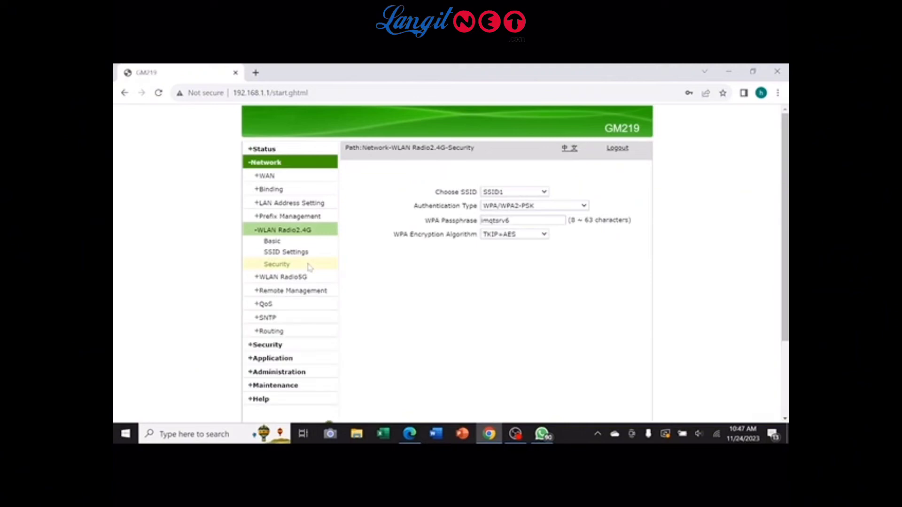
{"action": "left_click", "coordinate": [517, 195]}
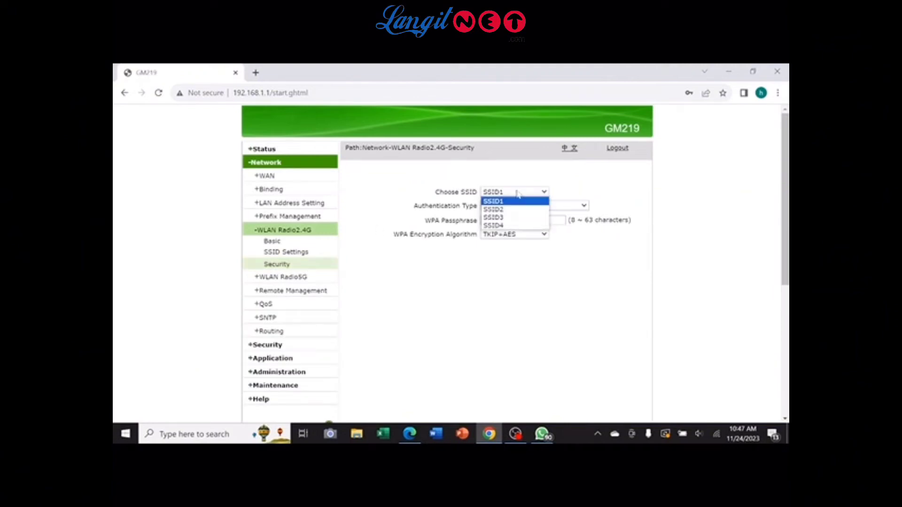
{"action": "left_click", "coordinate": [583, 179]}
{"action": "left_click", "coordinate": [576, 206]}
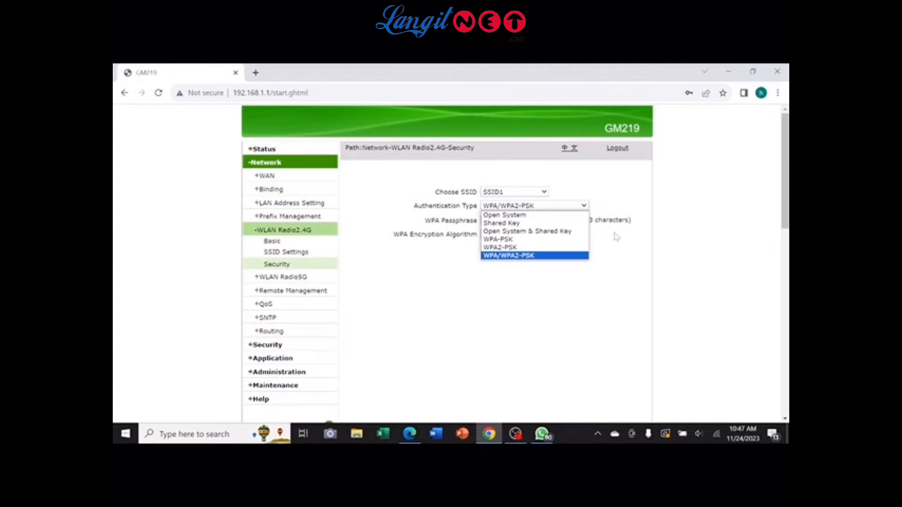
{"action": "left_click", "coordinate": [470, 309]}
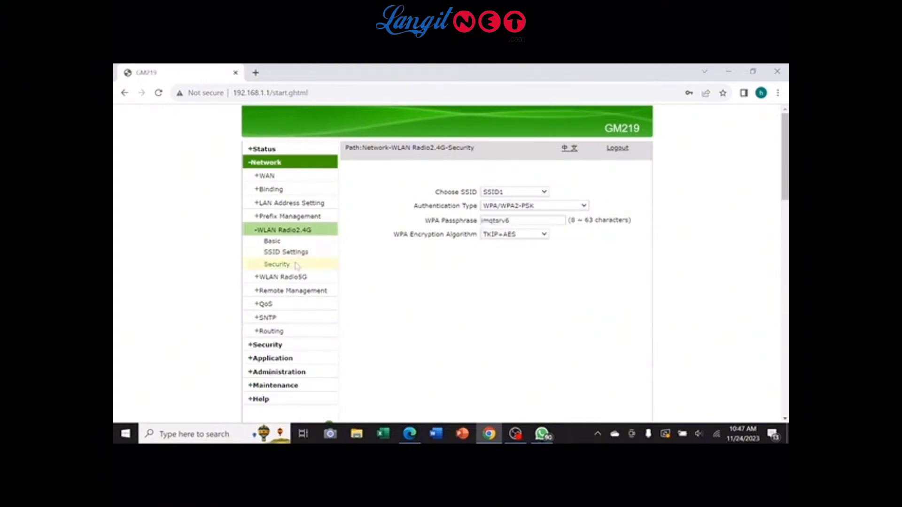
- View the WLAN Radio5G pages for Basic, SSID Settings and Security
{"action": "left_click", "coordinate": [292, 278]}
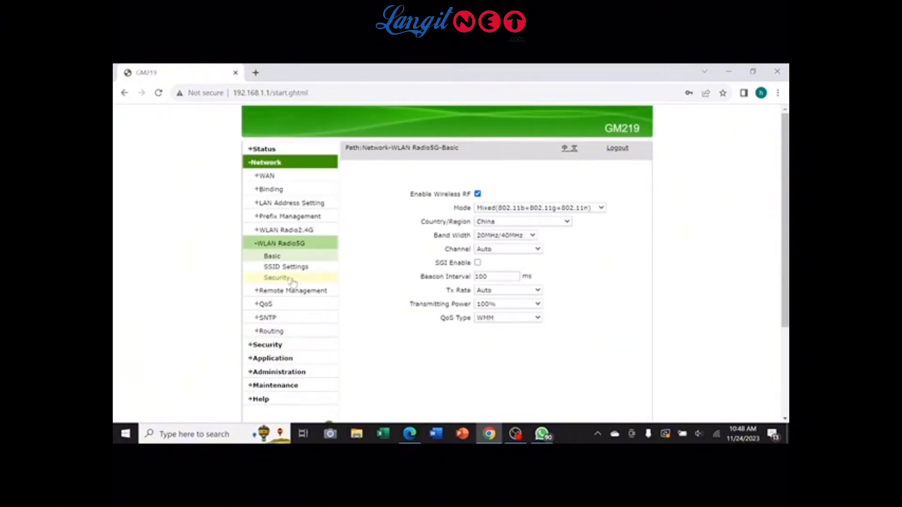
{"action": "left_click", "coordinate": [323, 270]}
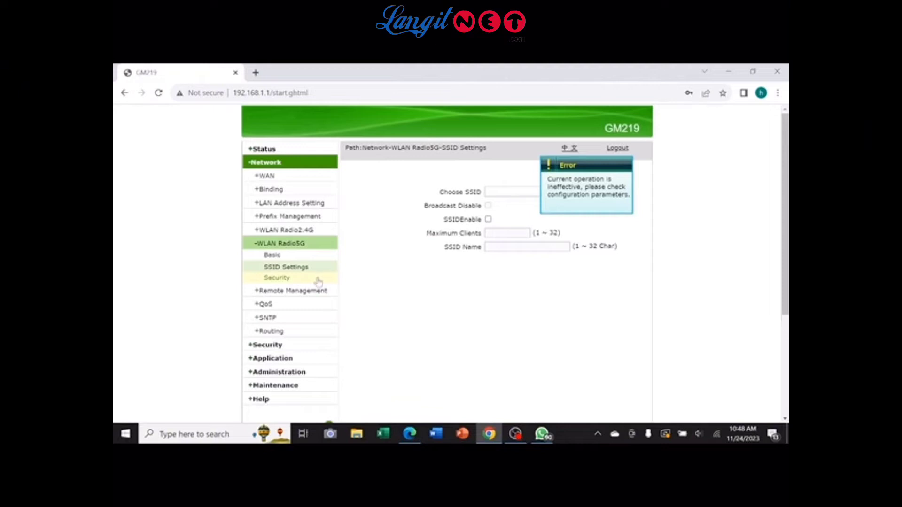
{"action": "left_click", "coordinate": [319, 281]}
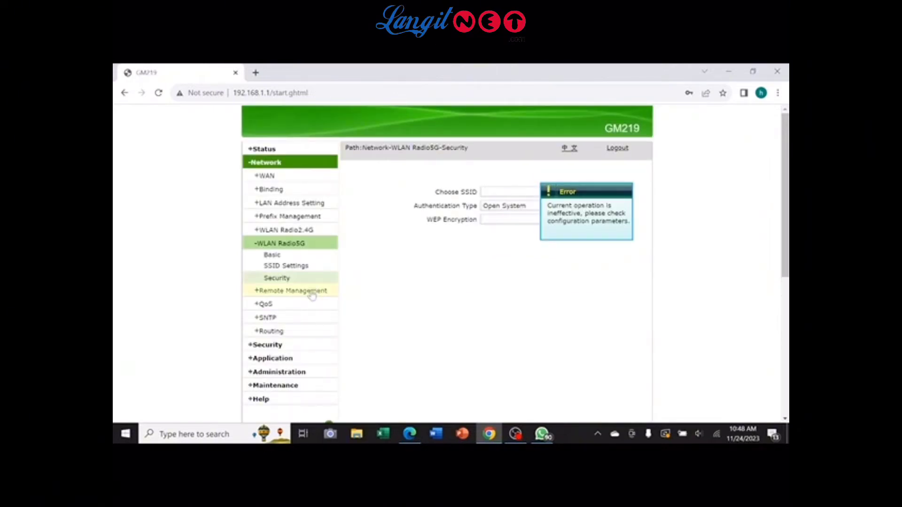
- Review the Remote Management pages for ITMS, Certificate and the wideband network ID code configuration
{"action": "left_click", "coordinate": [311, 291]}
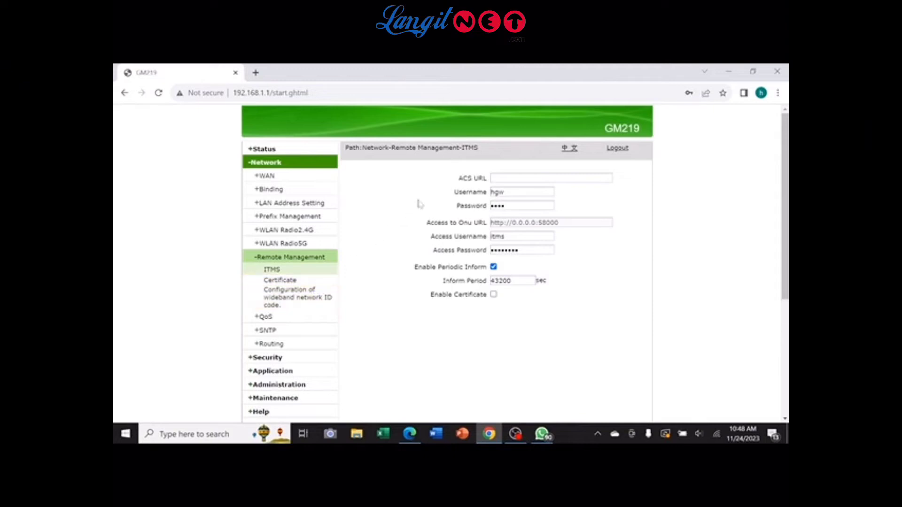
{"action": "left_click", "coordinate": [319, 284]}
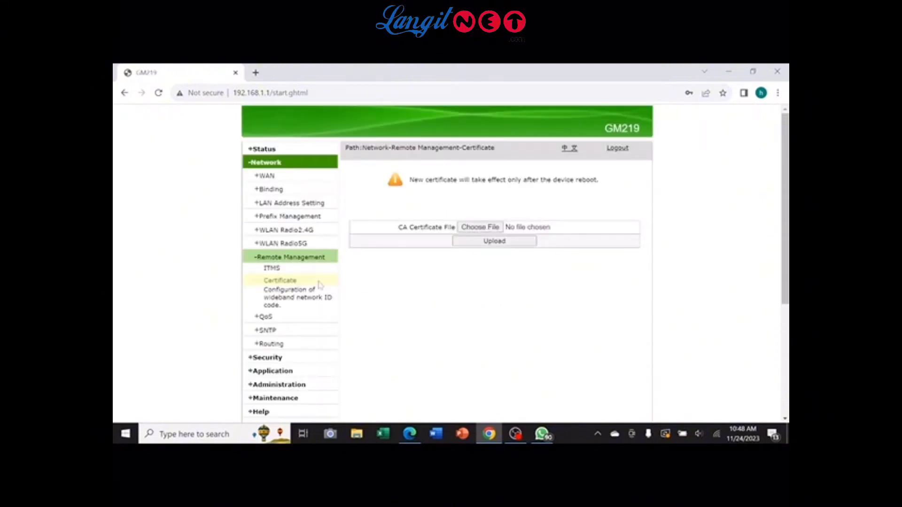
{"action": "left_click", "coordinate": [308, 301]}
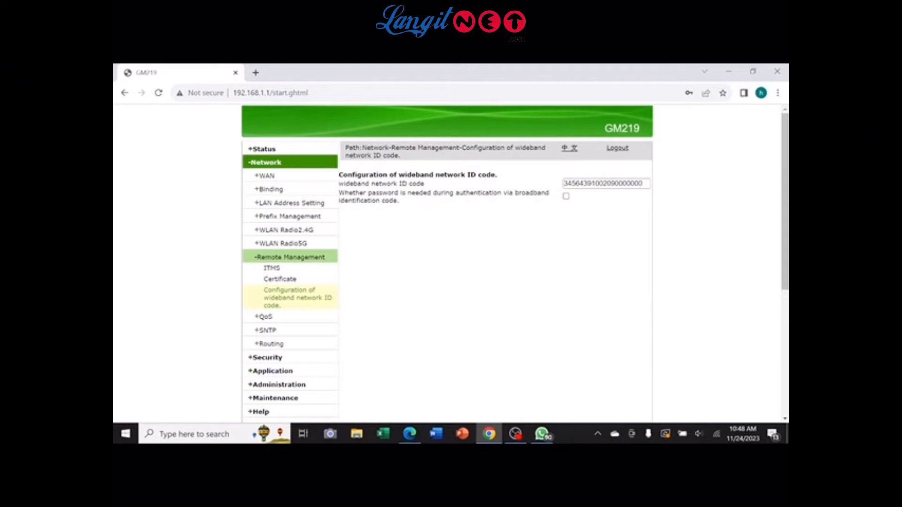
- View the QoS Template Setting and Basic Setting pages, inspecting the queue scheduling algorithm and 802.1p re-mark options while keeping SP and UnTag
{"action": "left_click", "coordinate": [295, 322]}
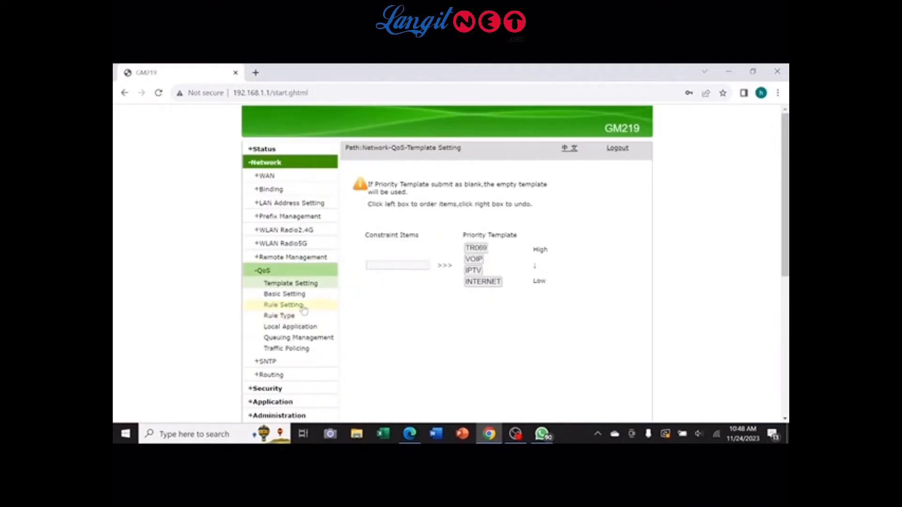
{"action": "left_click", "coordinate": [285, 294]}
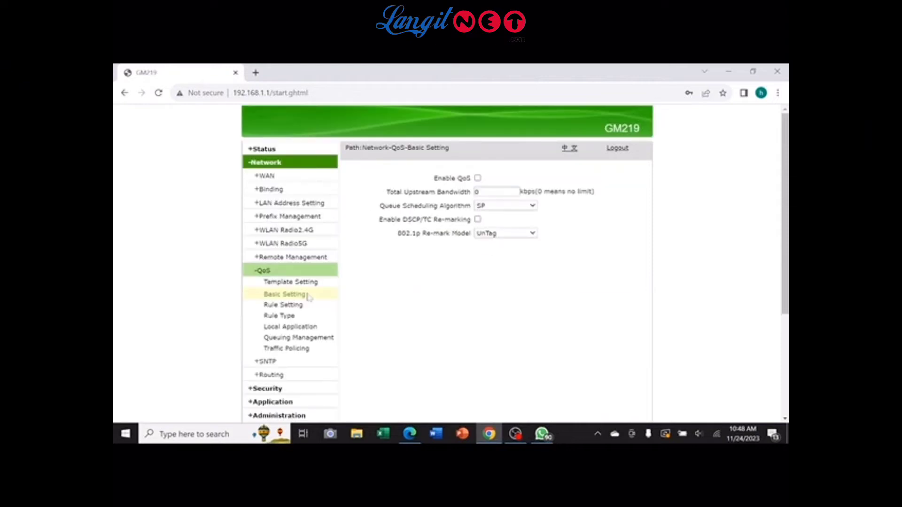
{"action": "left_click", "coordinate": [517, 206]}
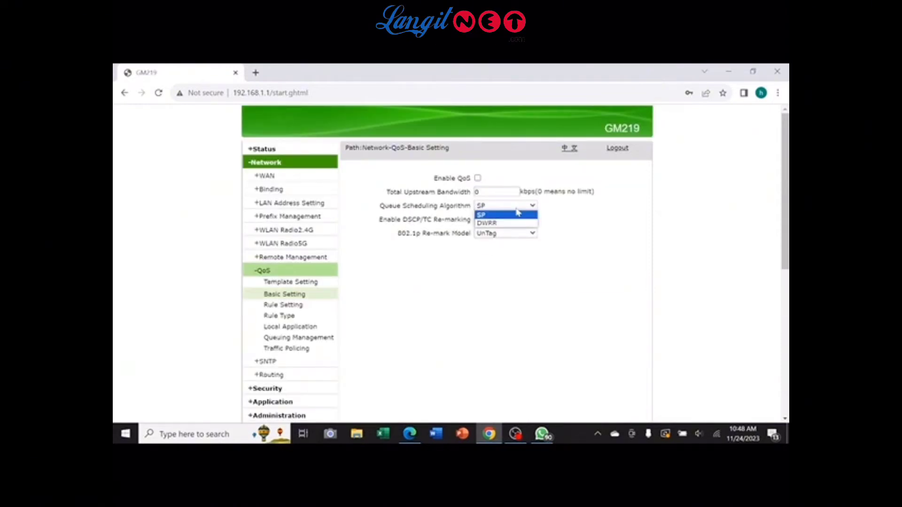
{"action": "left_click", "coordinate": [517, 215]}
{"action": "left_click", "coordinate": [511, 233]}
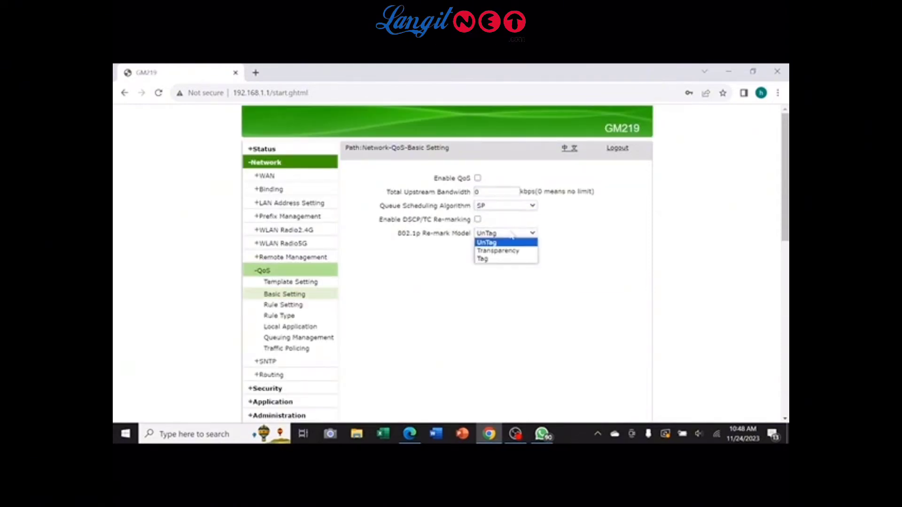
{"action": "left_click", "coordinate": [511, 241]}
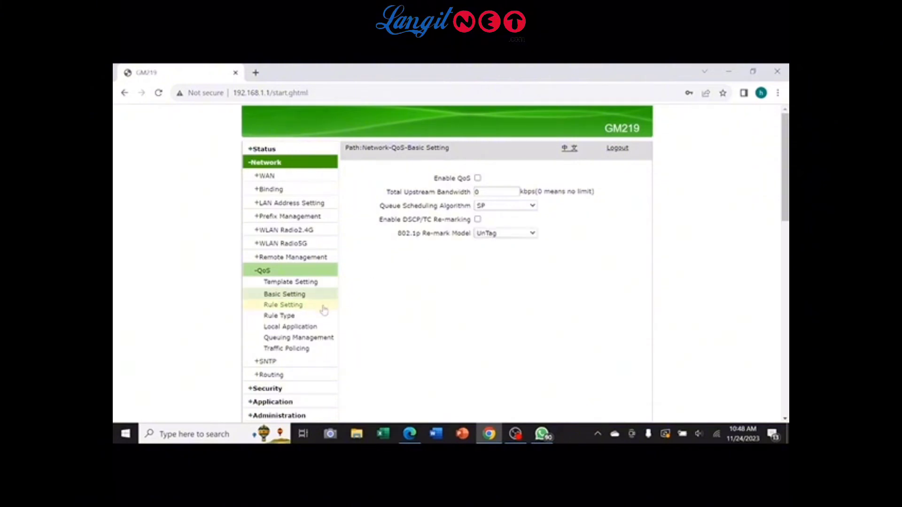
- View the QoS Rule Setting and Rule Type pages and inspect the rule type options, keeping Source MAC
{"action": "left_click", "coordinate": [324, 310]}
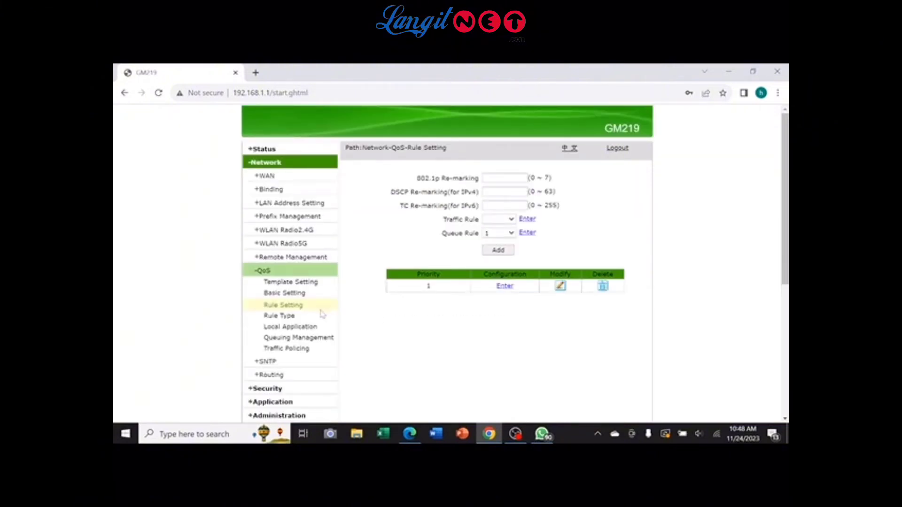
{"action": "left_click", "coordinate": [323, 316]}
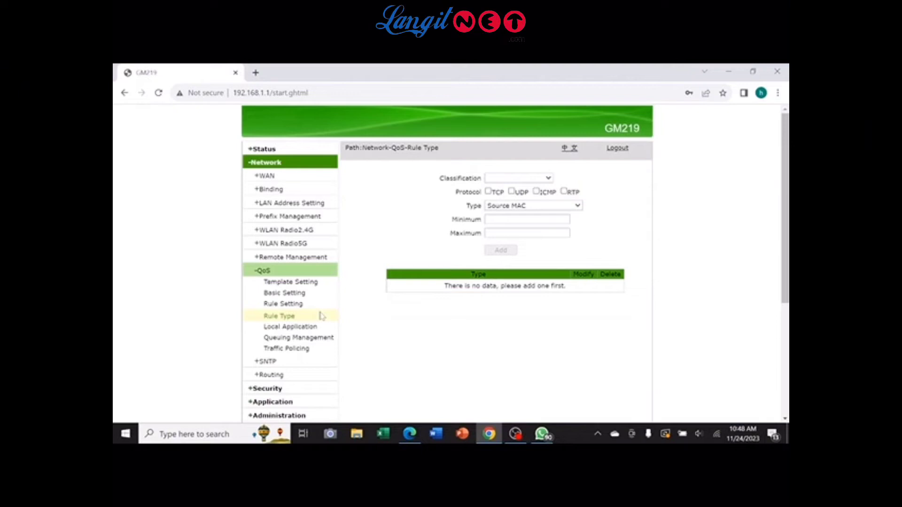
{"action": "left_click", "coordinate": [506, 209]}
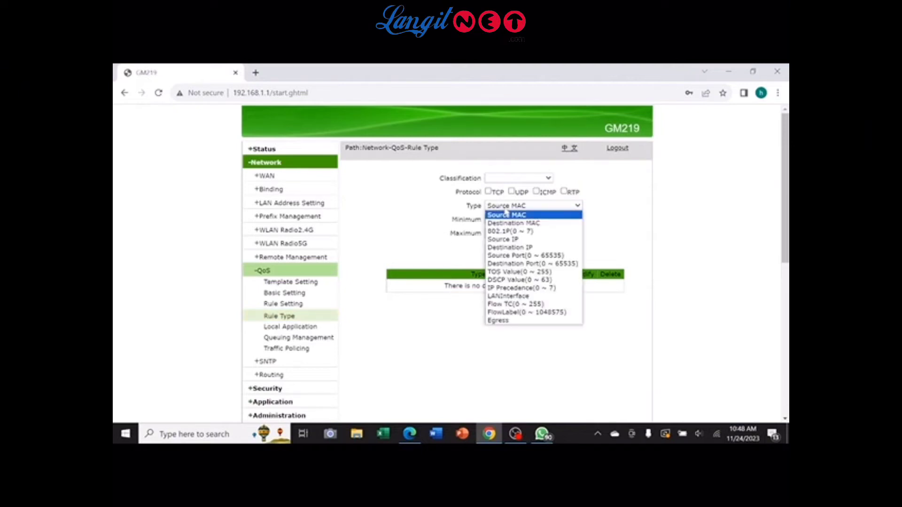
{"action": "left_click", "coordinate": [376, 282]}
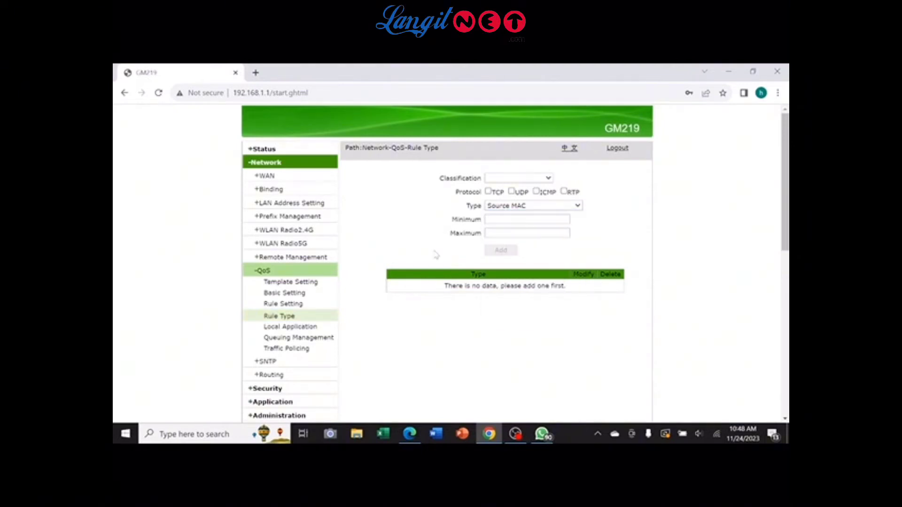
- View the QoS Local Application, Queuing Management and Traffic Policing pages, followed by the SNTP Server Configuration page
{"action": "left_click", "coordinate": [308, 328]}
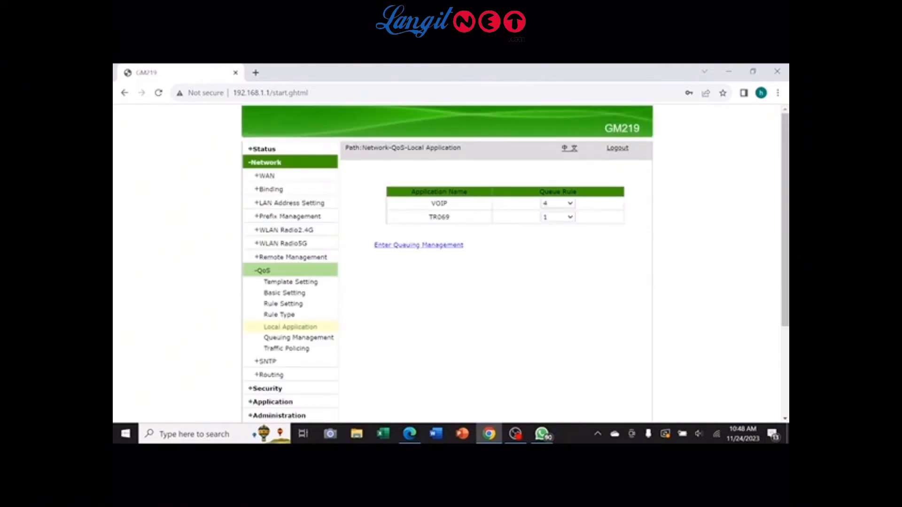
{"action": "left_click", "coordinate": [301, 338]}
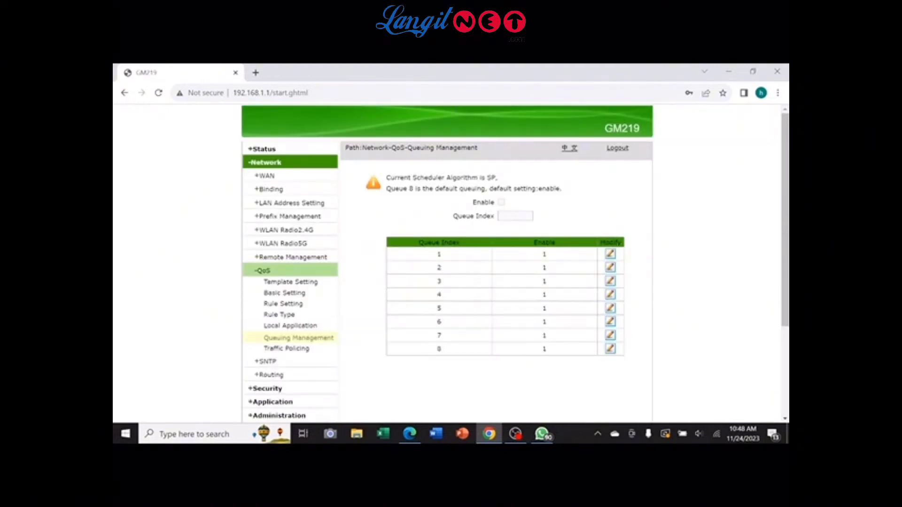
{"action": "left_click", "coordinate": [291, 350]}
{"action": "left_click", "coordinate": [294, 361]}
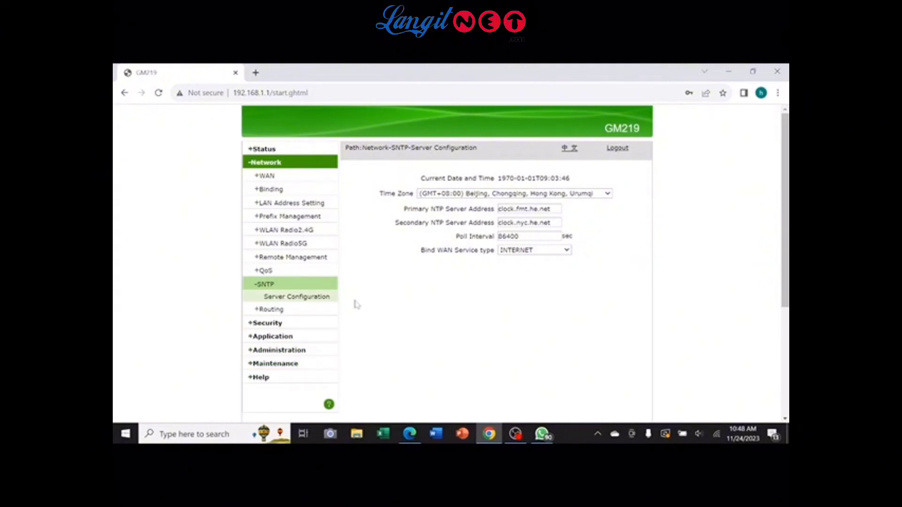
- Review the Dynamic Routing page's RIP version and authentication type options, plus the Static routing and Routing Table pages
{"action": "left_click", "coordinate": [291, 310]}
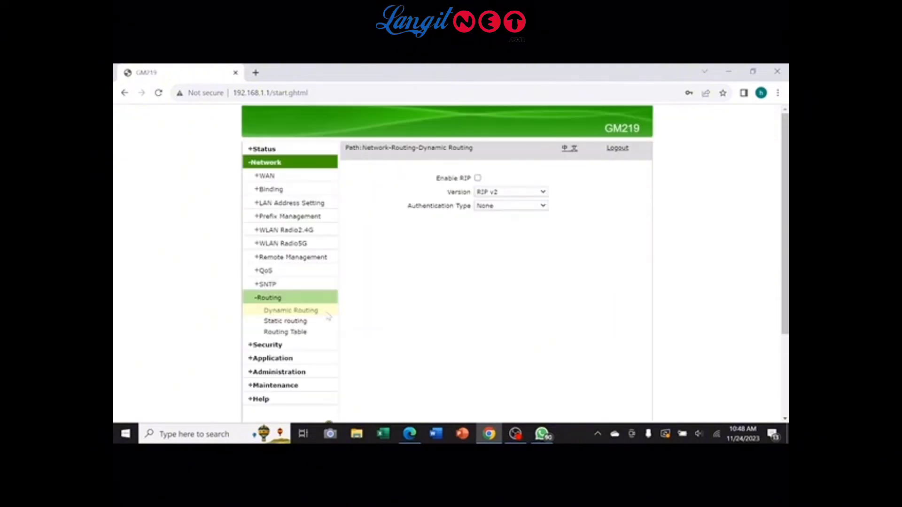
{"action": "left_click", "coordinate": [525, 194]}
{"action": "left_click", "coordinate": [524, 192]}
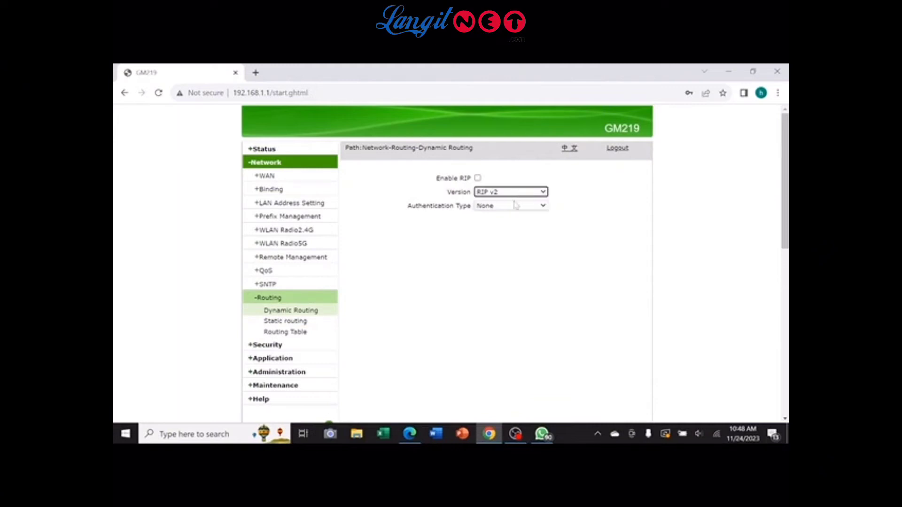
{"action": "left_click", "coordinate": [515, 206]}
{"action": "left_click_drag", "start_coordinate": [438, 230], "coordinate": [310, 322]}
{"action": "left_click", "coordinate": [310, 321]}
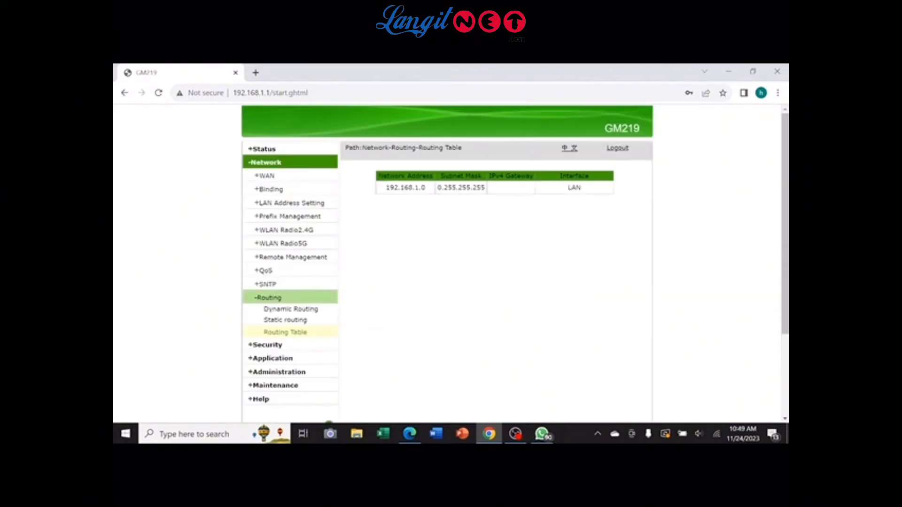
- View the Security section's URL Filter page and the Firewall pages for Security level and Anti-Hacking Protection
{"action": "left_click", "coordinate": [266, 346]}
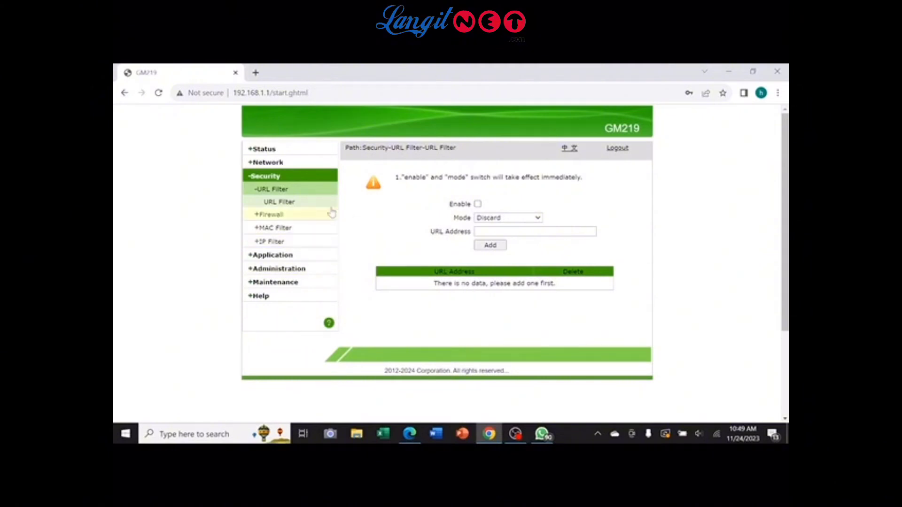
{"action": "left_click", "coordinate": [314, 215]}
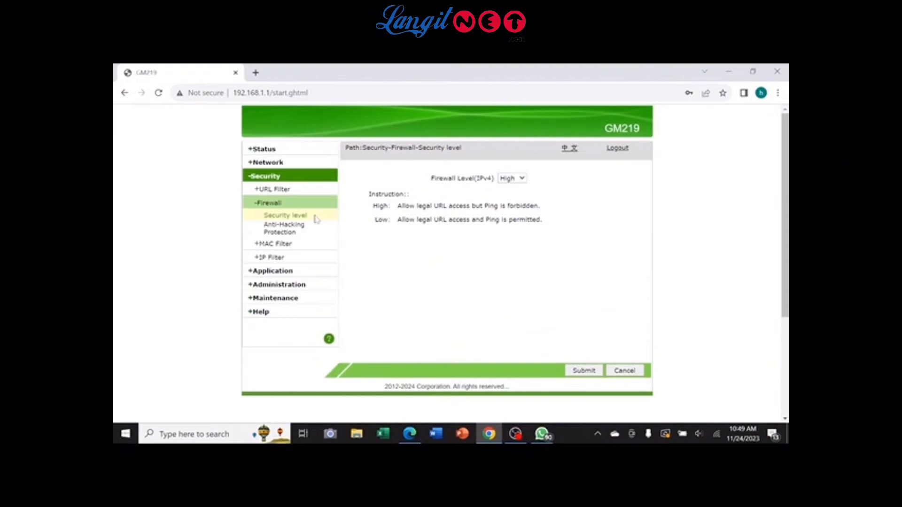
{"action": "left_click", "coordinate": [313, 227]}
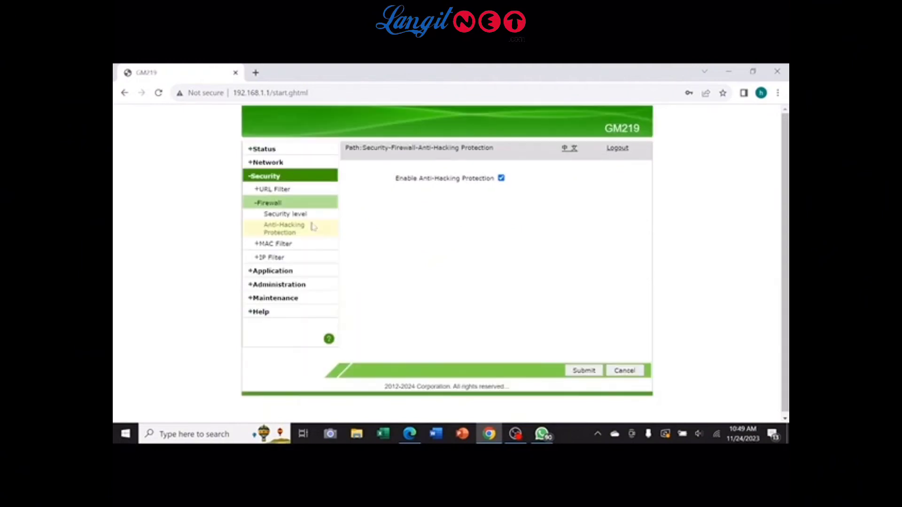
- View the Security section's MAC Filter and IP Filter pages, inspecting the IP filter's protocol and mode options without changing them
{"action": "left_click", "coordinate": [300, 246]}
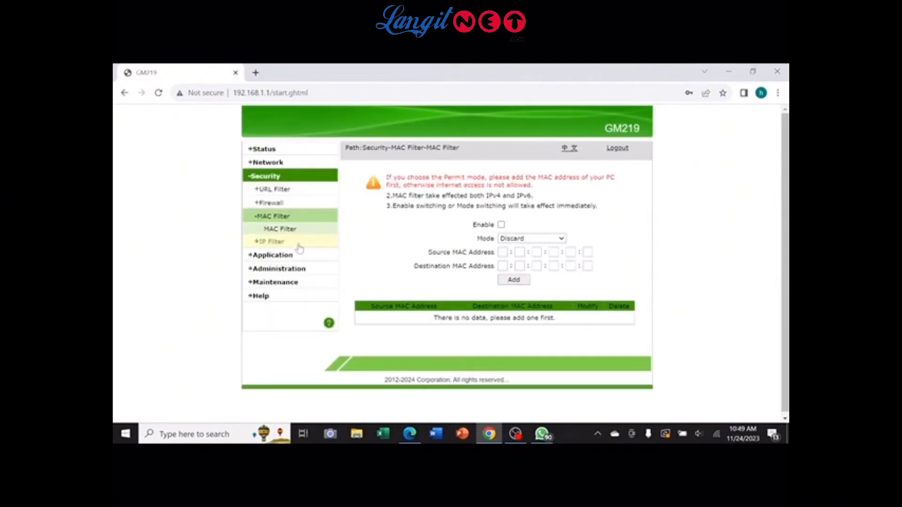
{"action": "left_click", "coordinate": [307, 243]}
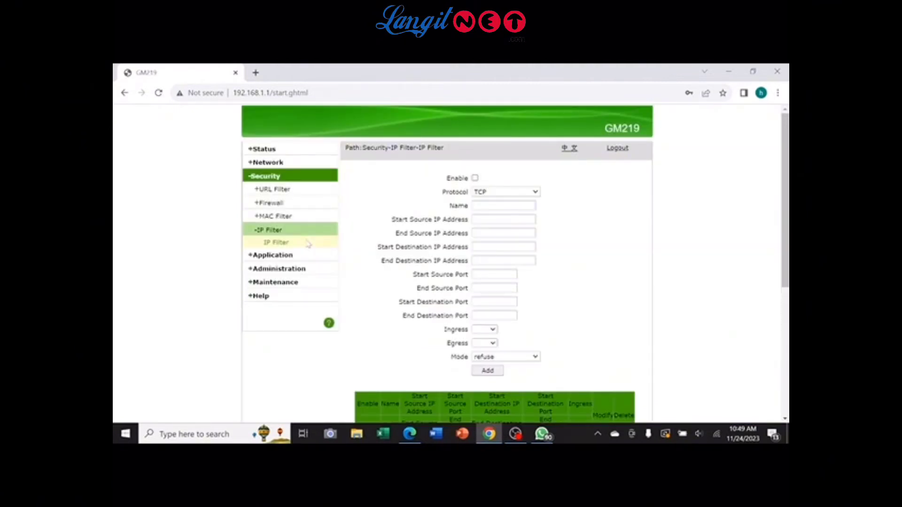
{"action": "left_click", "coordinate": [485, 193]}
{"action": "key", "text": "Escape"}
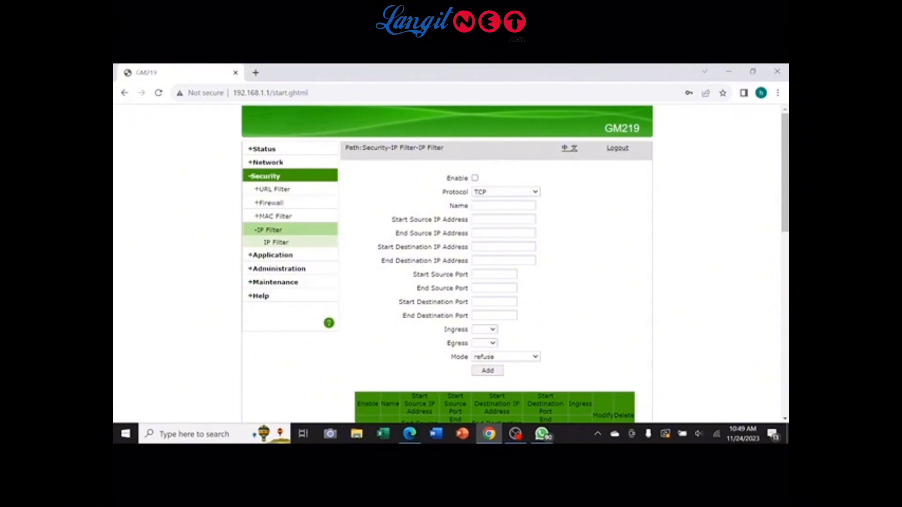
{"action": "left_click", "coordinate": [478, 359]}
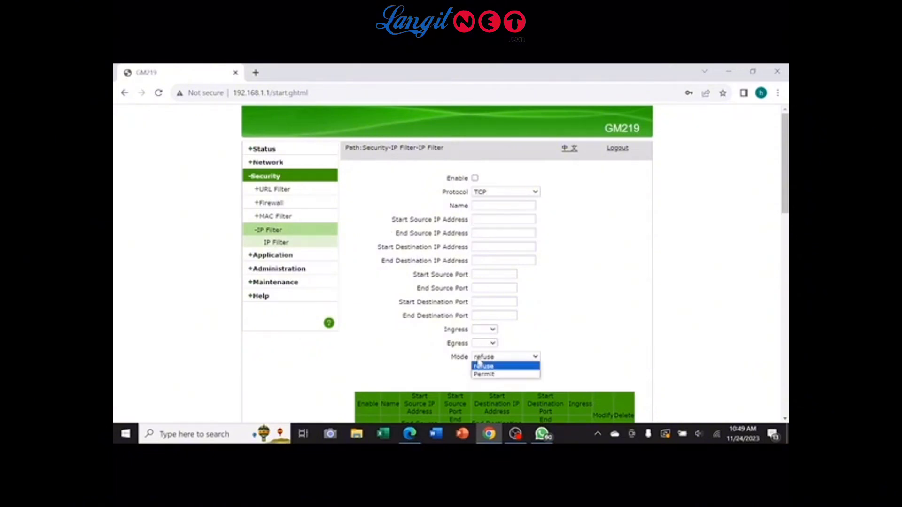
{"action": "left_click", "coordinate": [333, 253]}
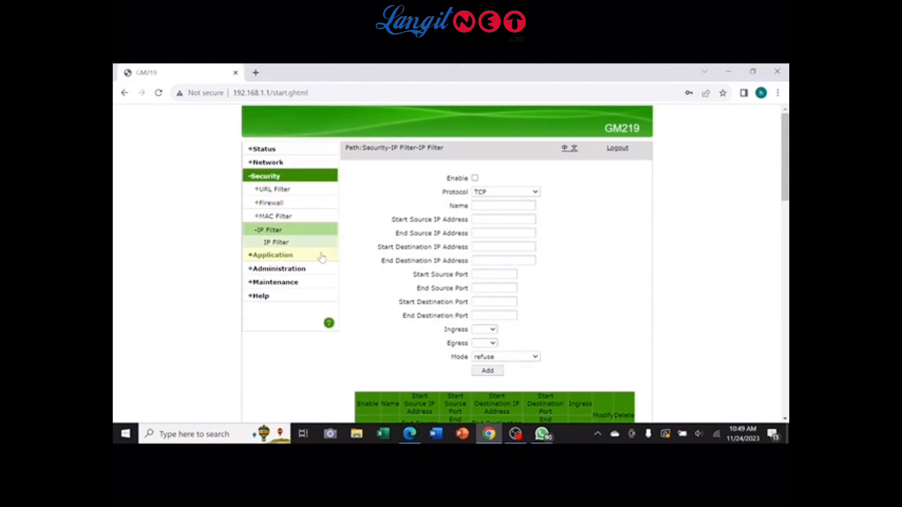
- Review the Application section's DDNS Setting page, the ALG, DMZ and Port Forwarding pages of Advanced NAT Settings, and the UPnP Settings page
{"action": "left_click", "coordinate": [323, 256]}
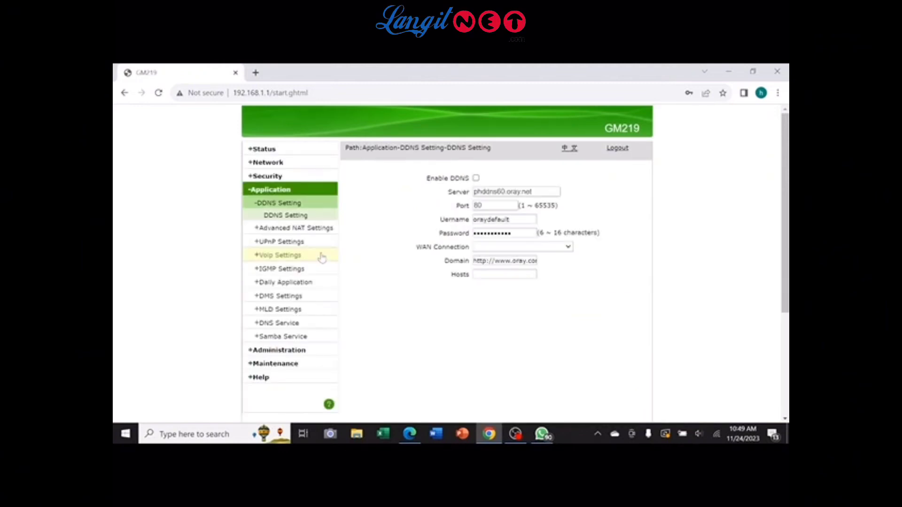
{"action": "left_click", "coordinate": [323, 230]}
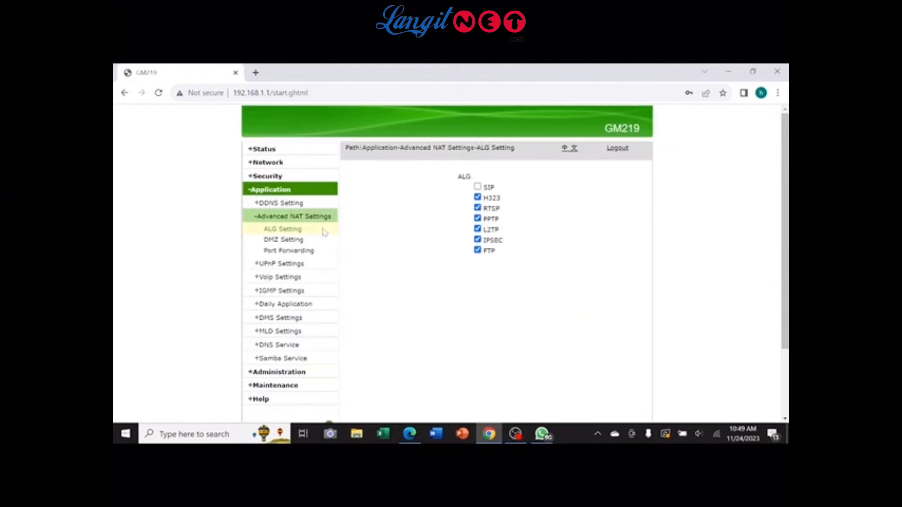
{"action": "left_click", "coordinate": [301, 240]}
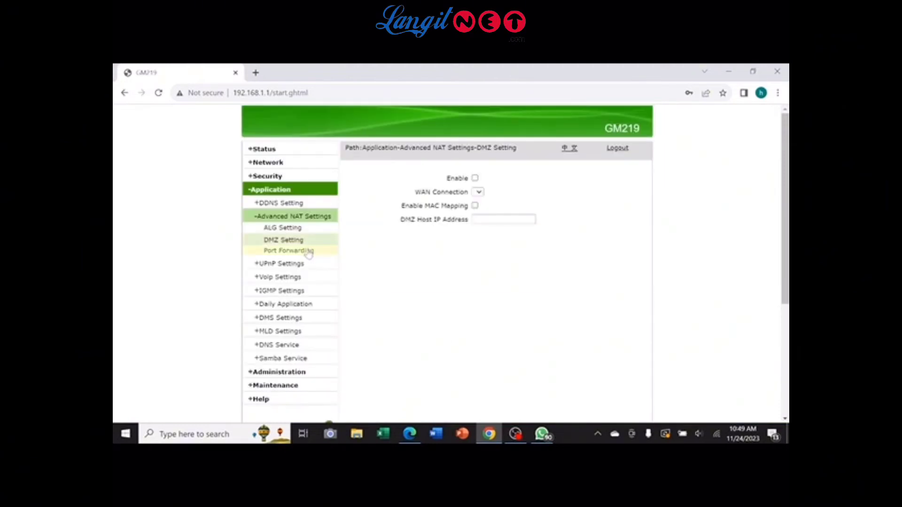
{"action": "left_click", "coordinate": [306, 253]}
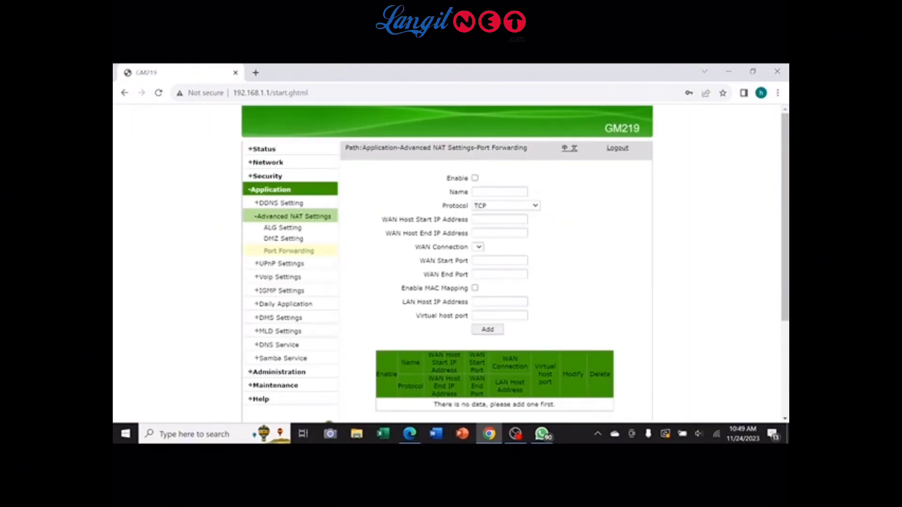
{"action": "left_click", "coordinate": [302, 264]}
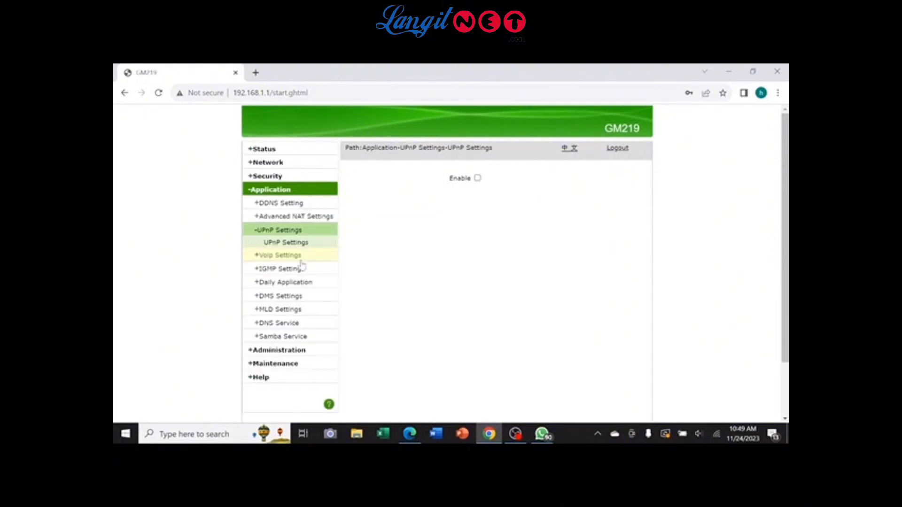
- Review the Voip Settings pages for SIP, SIP Accounts, Call control, Supplementary Service and Digital Map
{"action": "left_click", "coordinate": [302, 258]}
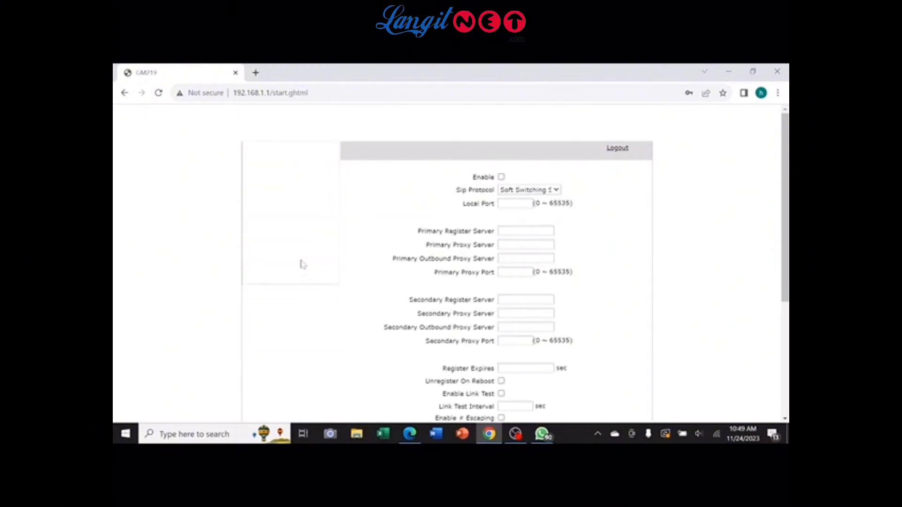
{"action": "left_click", "coordinate": [300, 267]}
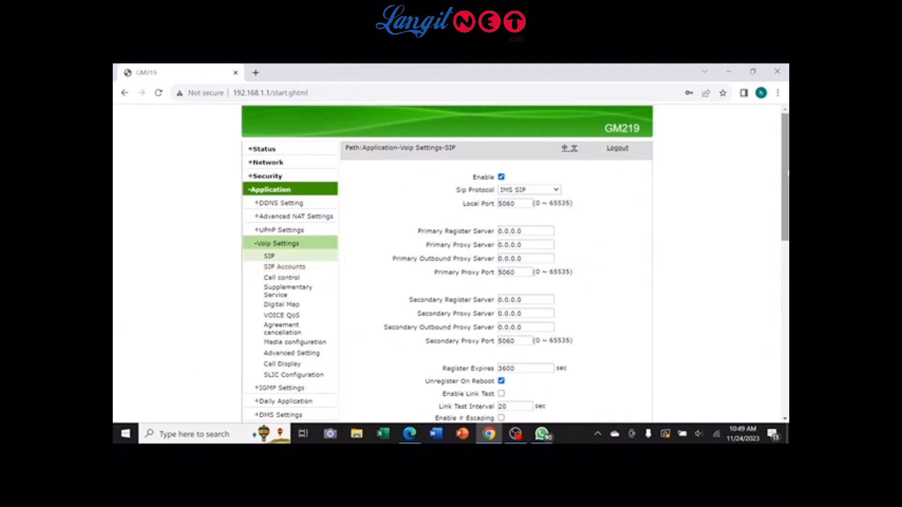
{"action": "mouse_move", "coordinate": [785, 241]}
{"action": "left_mouse_down"}
{"action": "mouse_move", "coordinate": [785, 418]}
{"action": "mouse_move", "coordinate": [785, 249]}
{"action": "left_mouse_up"}
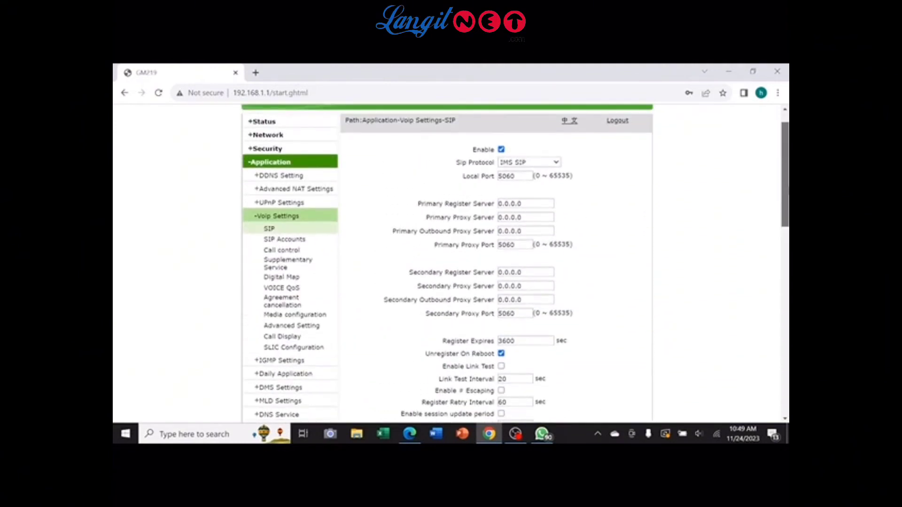
{"action": "left_click", "coordinate": [288, 239]}
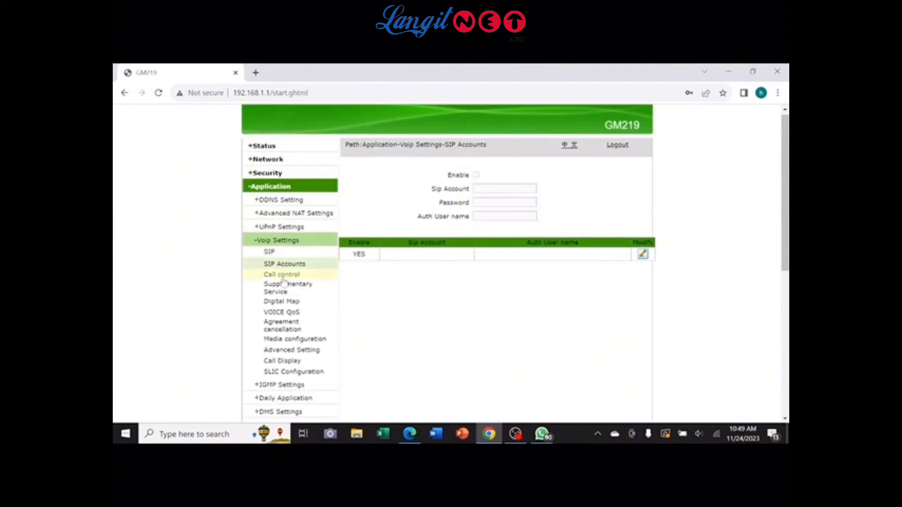
{"action": "left_click", "coordinate": [282, 274]}
{"action": "left_click", "coordinate": [282, 290]}
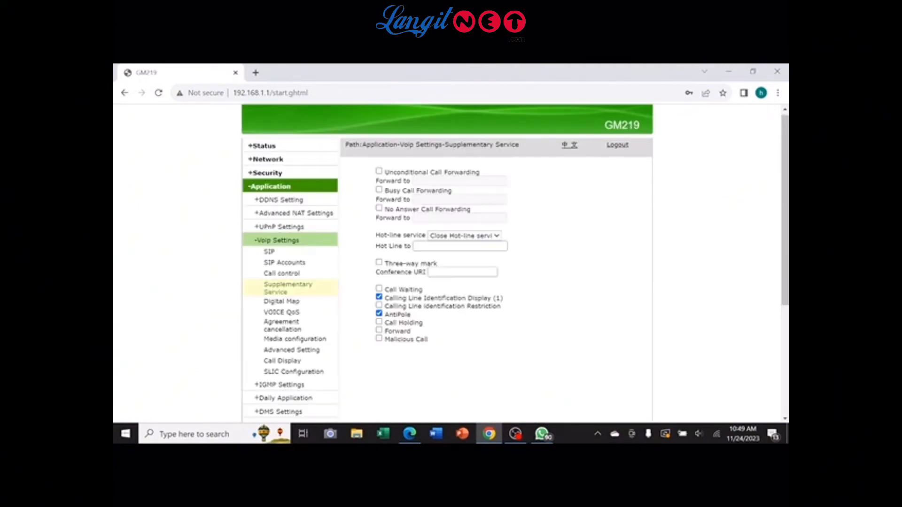
{"action": "left_click", "coordinate": [279, 303]}
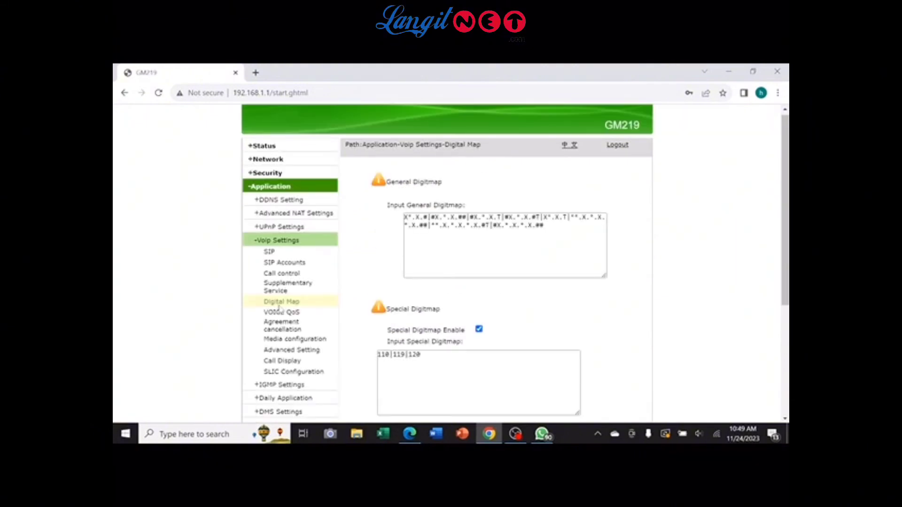
- View the Voip Settings pages for VOICE QoS, Agreement cancellation, Media configuration, Advanced Setting, Call Display and SLIC Configuration
{"action": "left_click", "coordinate": [281, 312]}
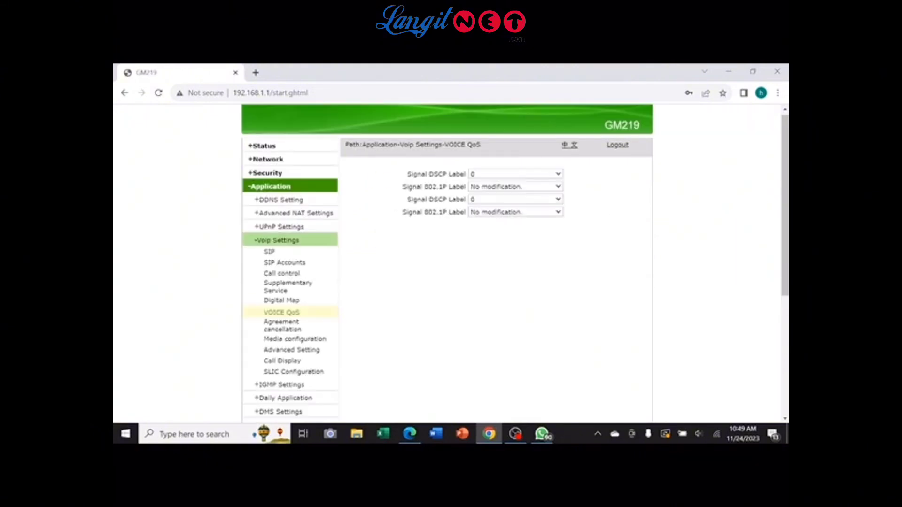
{"action": "left_click", "coordinate": [279, 329]}
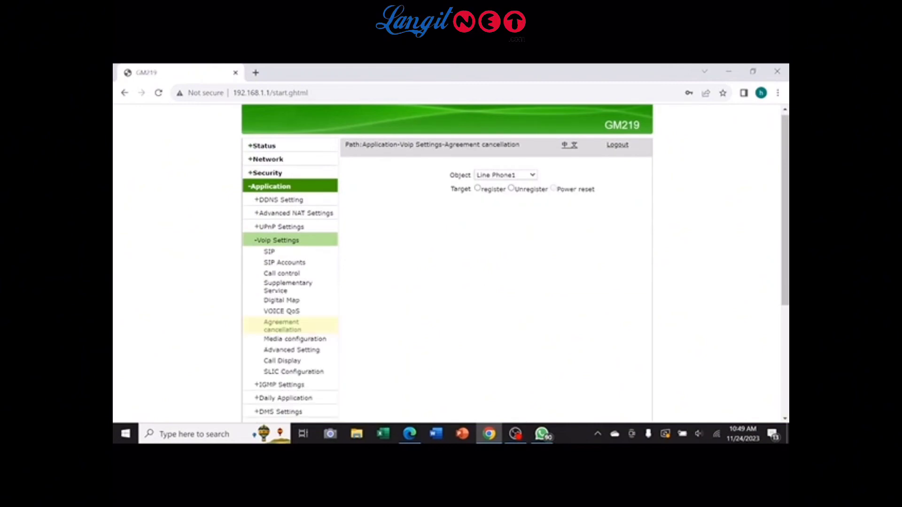
{"action": "left_click", "coordinate": [281, 339]}
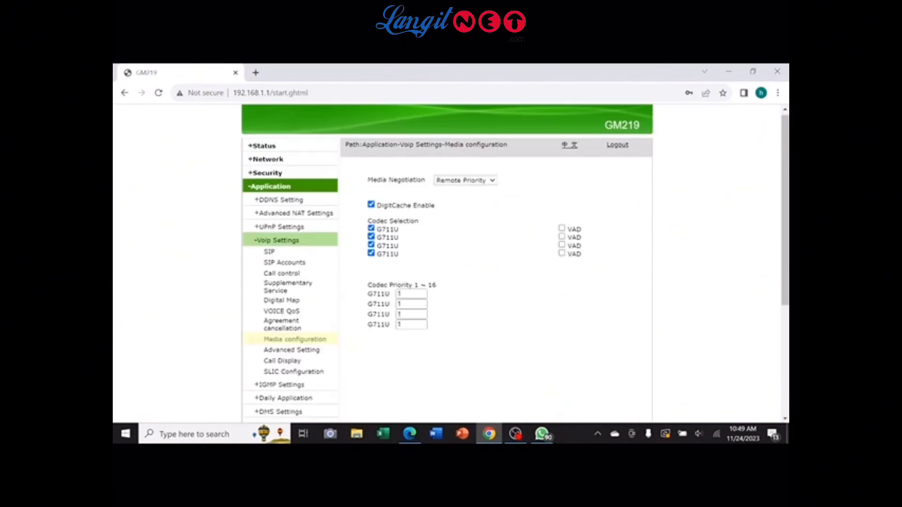
{"action": "left_click", "coordinate": [281, 350]}
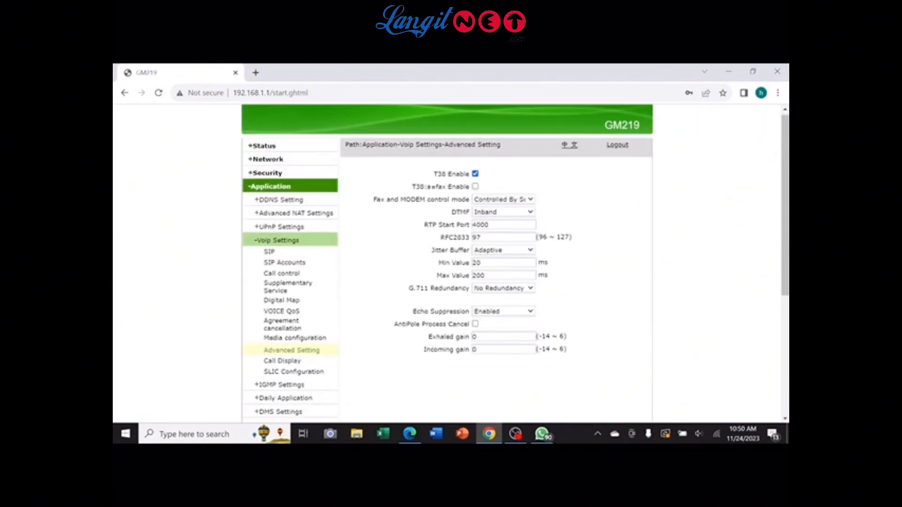
{"action": "left_click", "coordinate": [280, 362]}
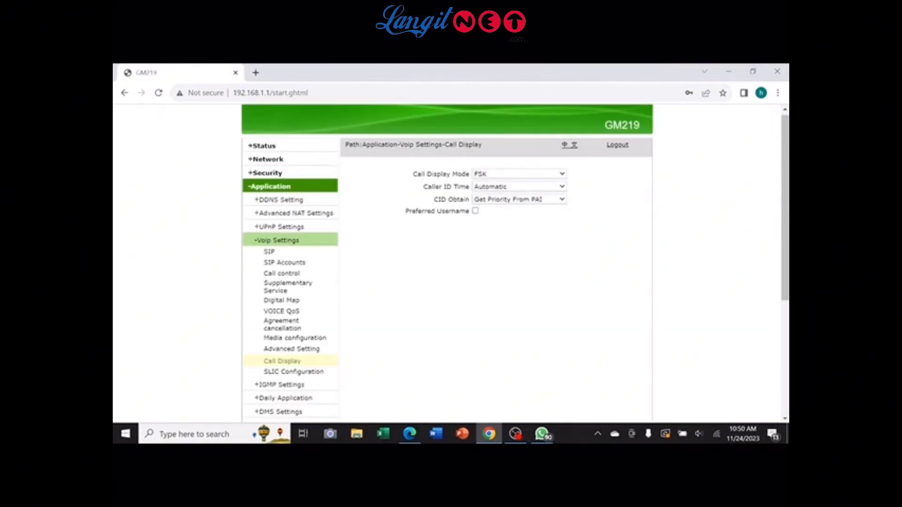
{"action": "left_click", "coordinate": [278, 374]}
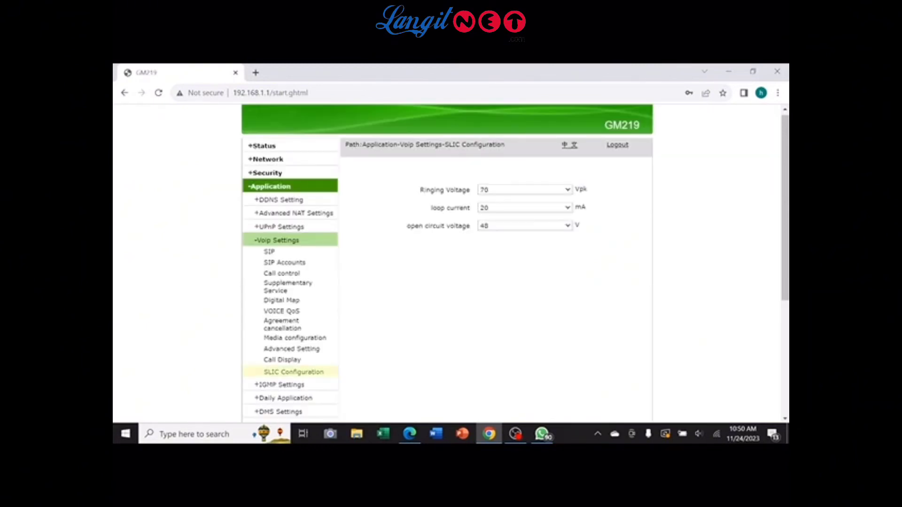
- View the IGMP SNOOPING and IGMP PROXY pages, followed by the Daily Application Home Storage and DMS Settings pages
{"action": "left_click", "coordinate": [279, 386]}
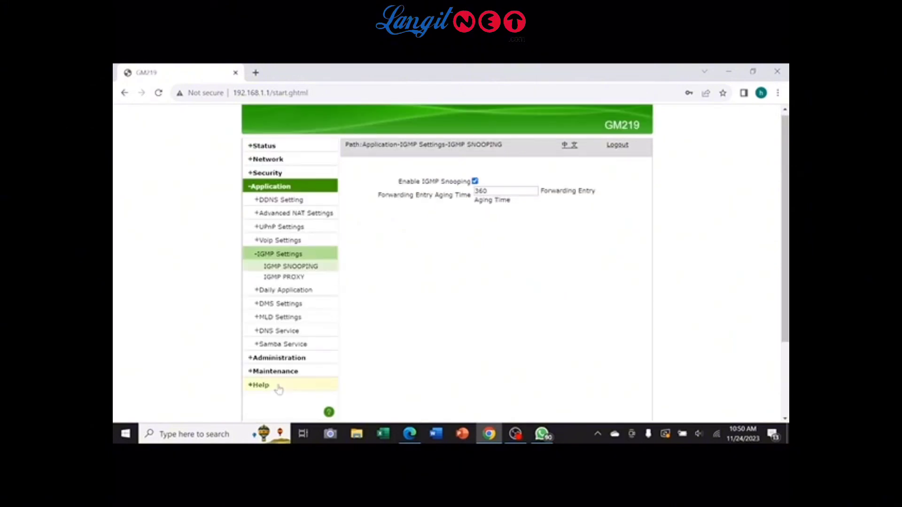
{"action": "left_click", "coordinate": [282, 277]}
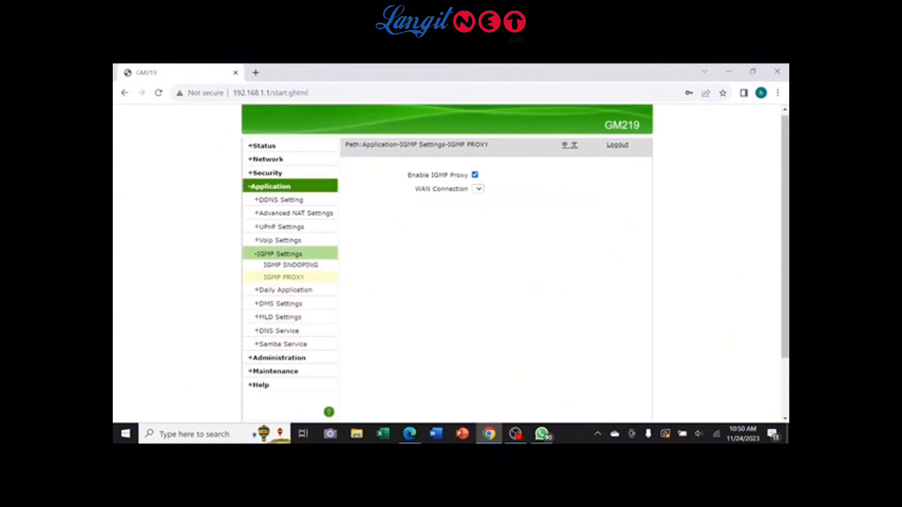
{"action": "left_click", "coordinate": [298, 292]}
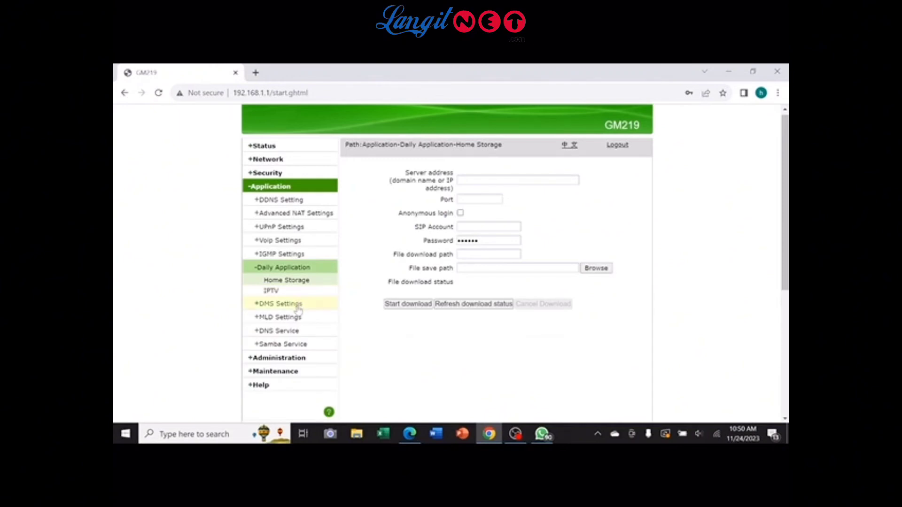
{"action": "left_click", "coordinate": [298, 306]}
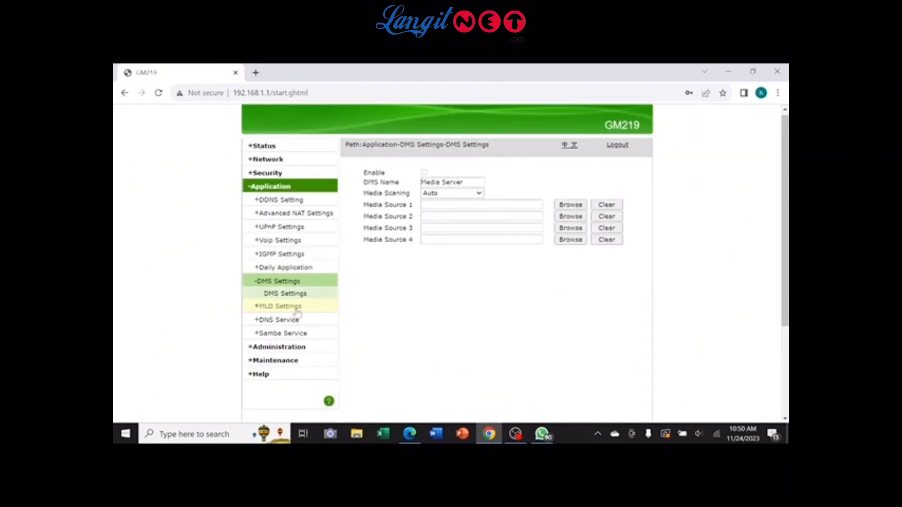
- Review the MLD Snooping and MLD Proxy pages, plus the DNS Service Domain Name and Samba Service pages
{"action": "left_click", "coordinate": [284, 306]}
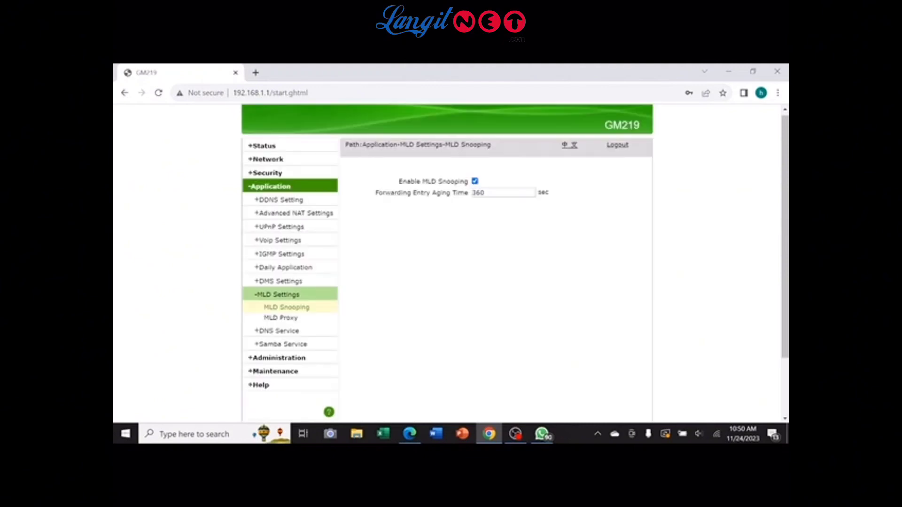
{"action": "left_click", "coordinate": [296, 318]}
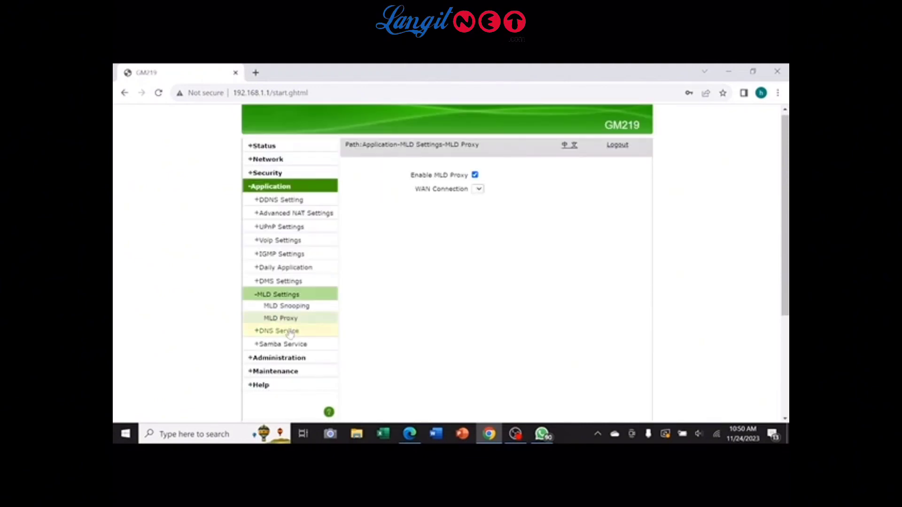
{"action": "left_click", "coordinate": [290, 332]}
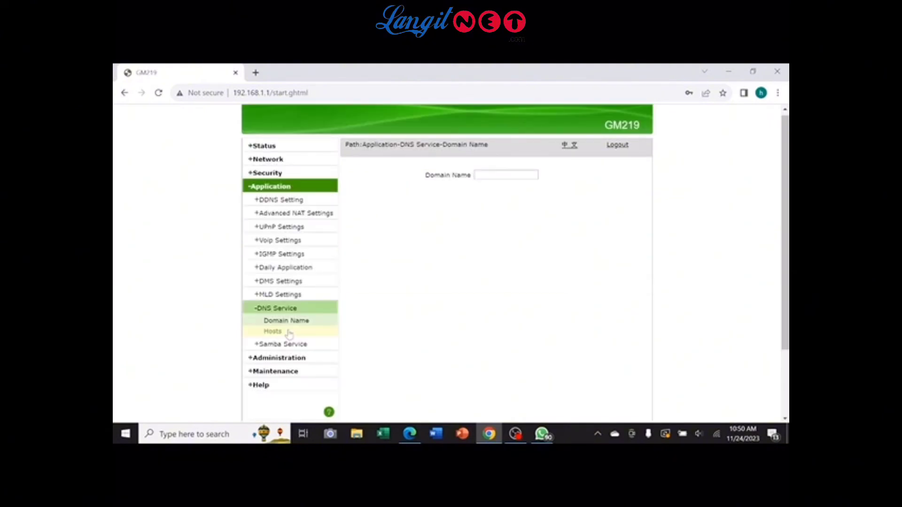
{"action": "left_click", "coordinate": [281, 344]}
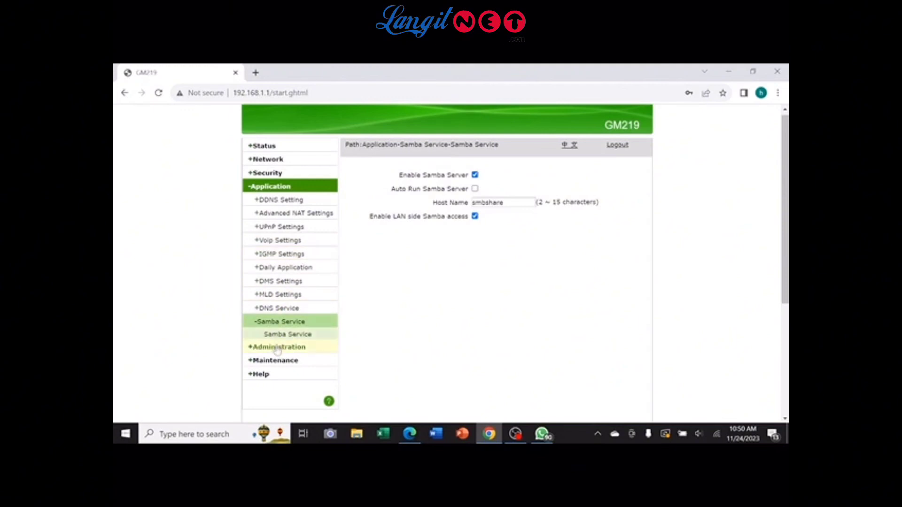
- View the Administration section's User Management, System Management, Log Management, Diagnosis and Indicator light control pages
{"action": "left_click", "coordinate": [278, 350]}
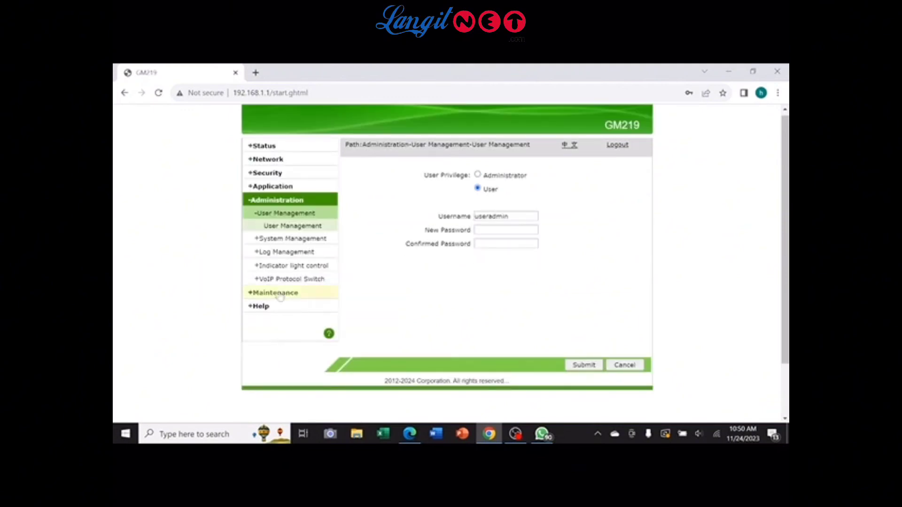
{"action": "left_click", "coordinate": [295, 239]}
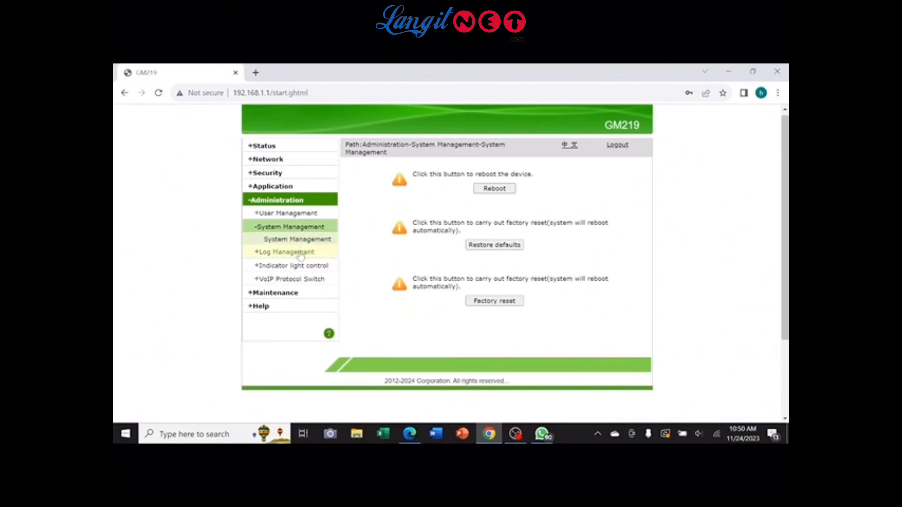
{"action": "left_click", "coordinate": [300, 253]}
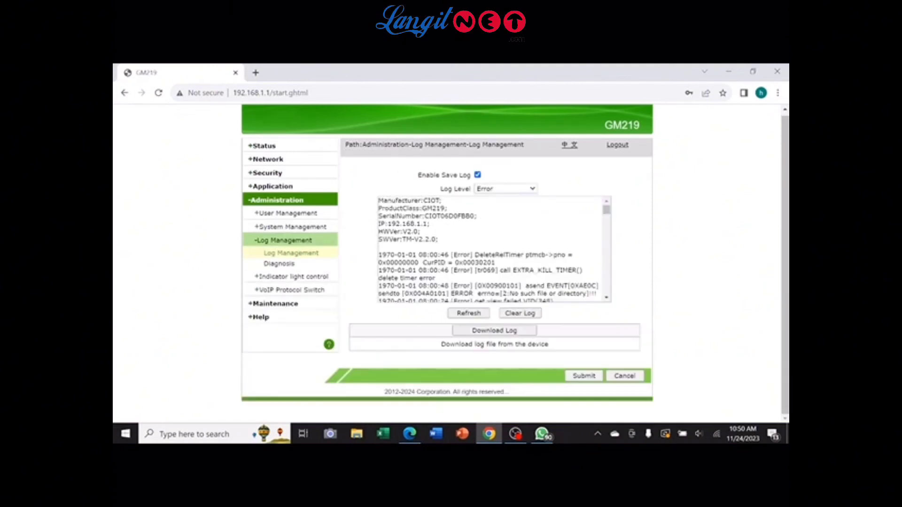
{"action": "left_click", "coordinate": [308, 267]}
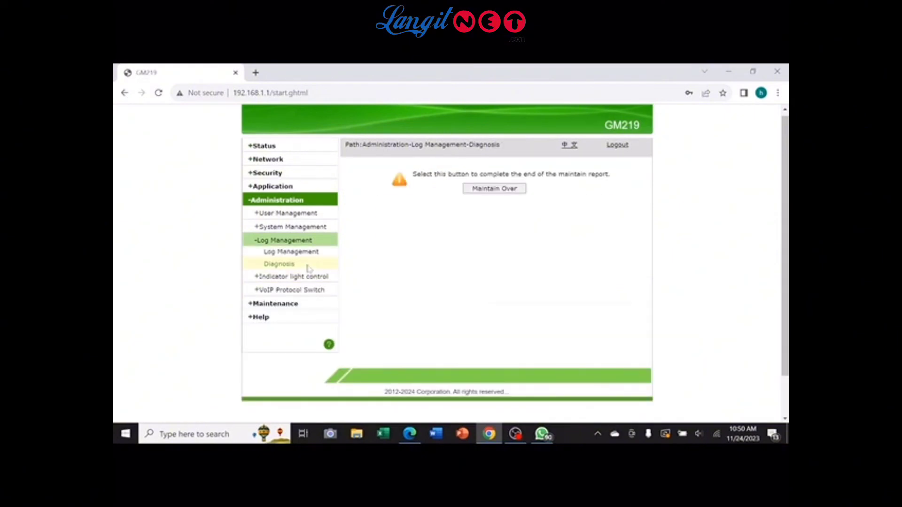
{"action": "left_click", "coordinate": [300, 278]}
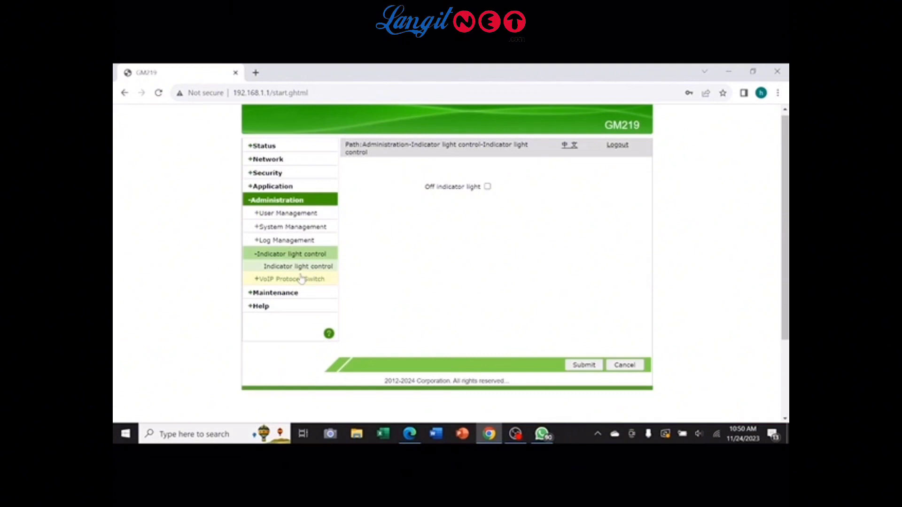
- View the VoIP Protocol Switch page and examine the available VoIP protocol options without changing the selection
{"action": "left_click", "coordinate": [292, 280]}
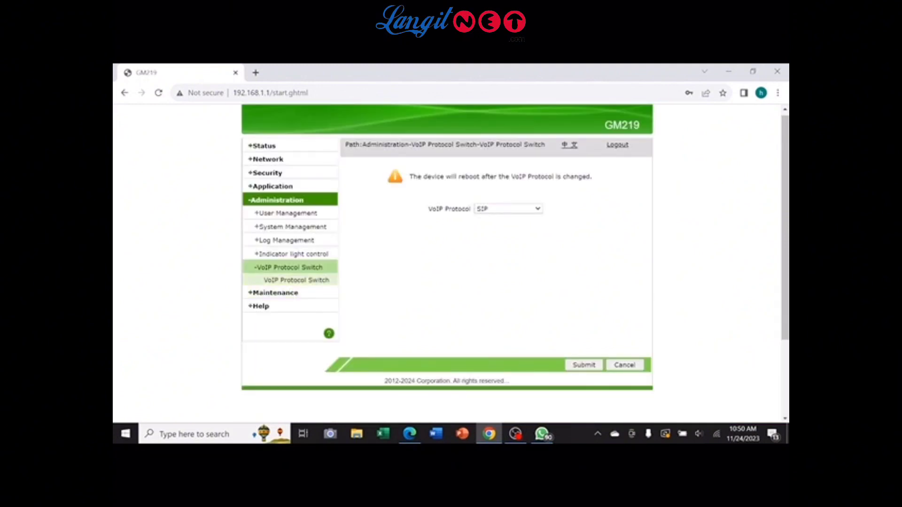
{"action": "left_click", "coordinate": [488, 209]}
{"action": "left_click", "coordinate": [365, 281]}
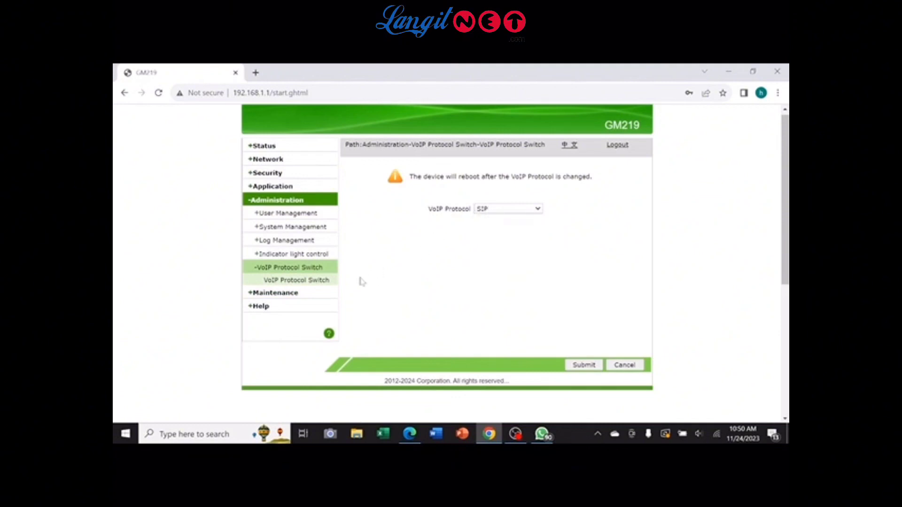
- View the Maintenance section's Network Diagnosis pages from Ping Diagnosis through Mirror Configuration, followed by the User Help page
{"action": "left_click", "coordinate": [331, 292]}
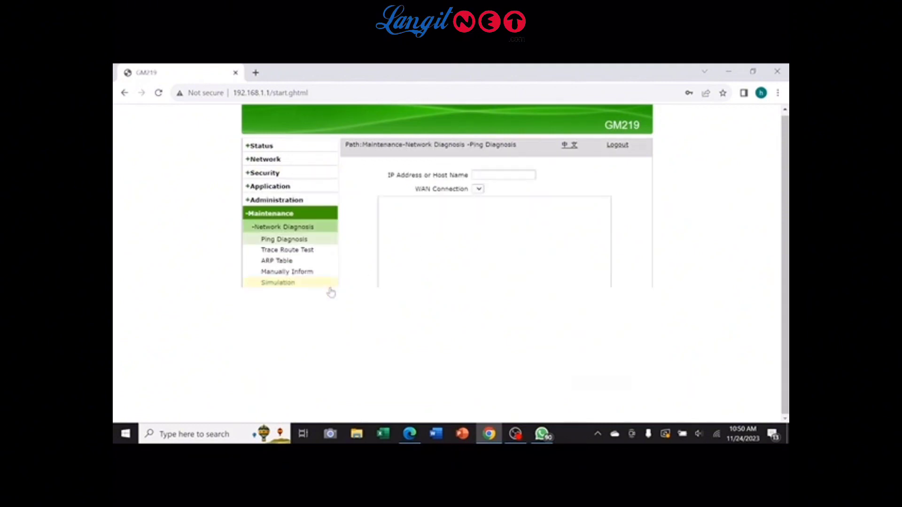
{"action": "left_click", "coordinate": [314, 252]}
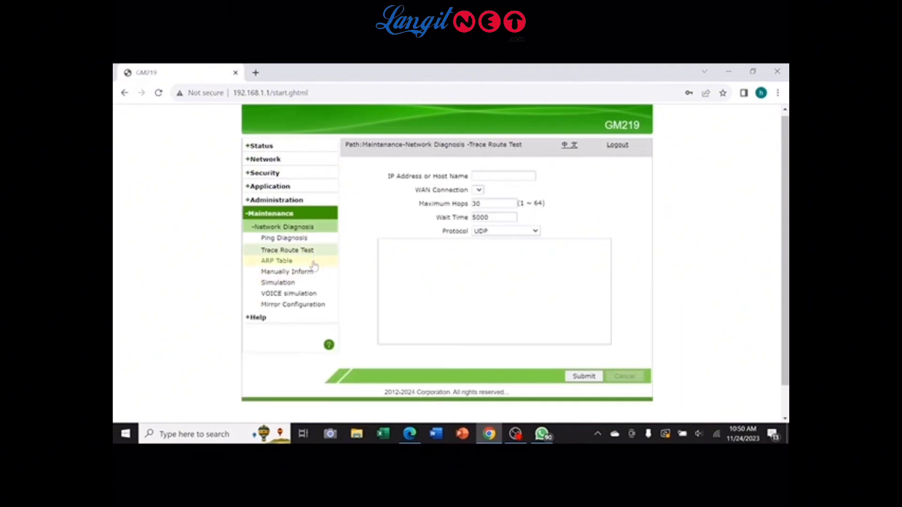
{"action": "left_click", "coordinate": [316, 264]}
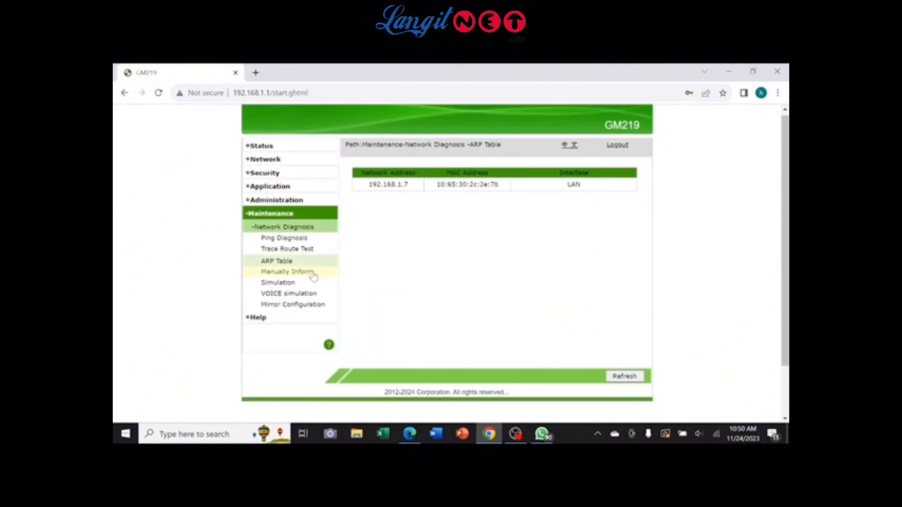
{"action": "left_click", "coordinate": [316, 272]}
{"action": "left_click", "coordinate": [304, 284]}
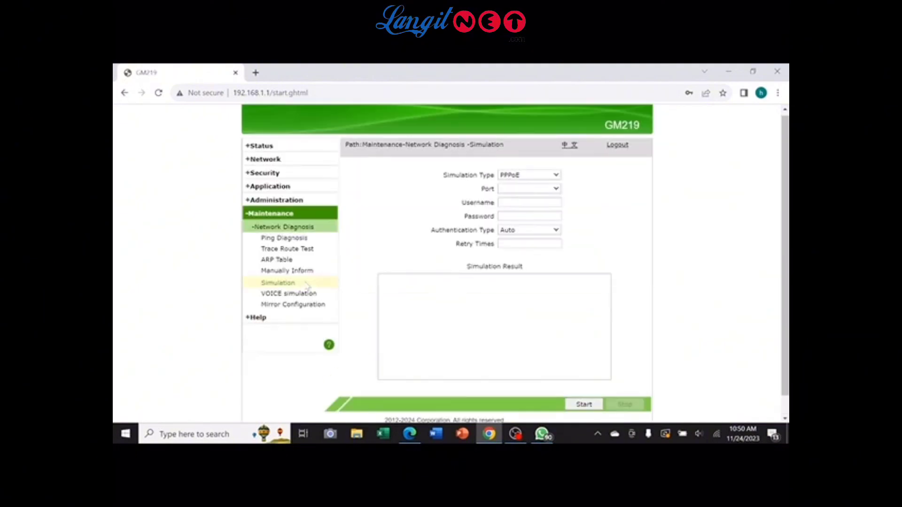
{"action": "left_click", "coordinate": [303, 295]}
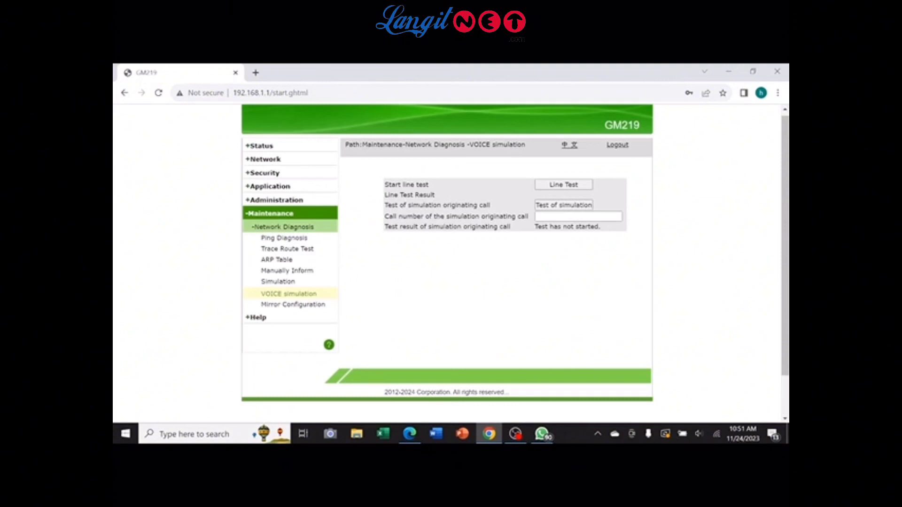
{"action": "left_click", "coordinate": [298, 306]}
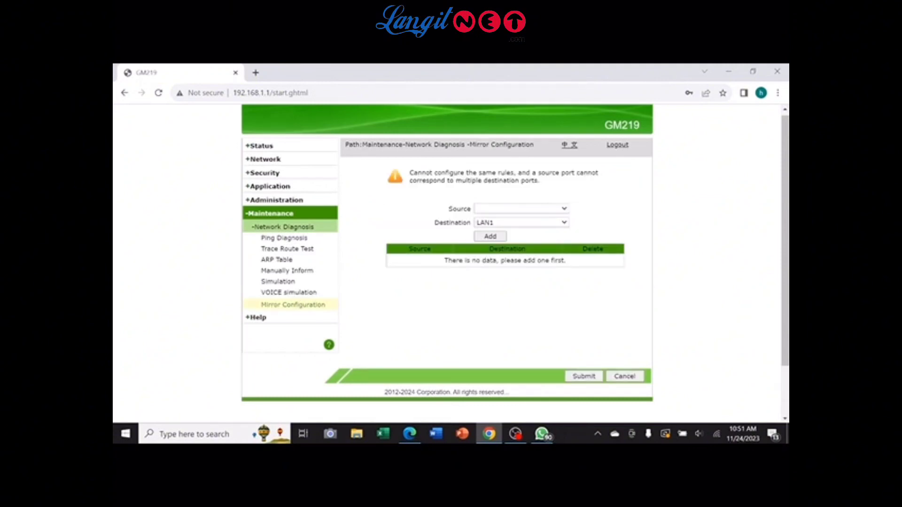
{"action": "left_click", "coordinate": [286, 321]}
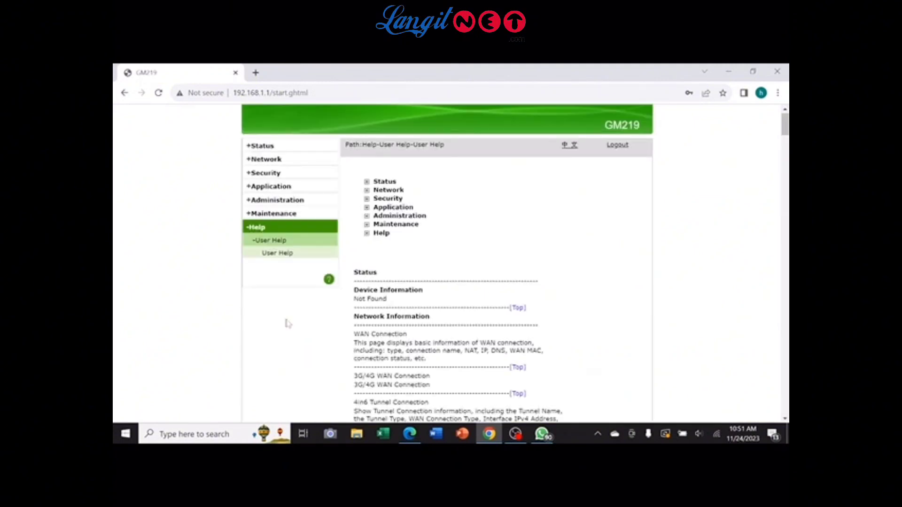